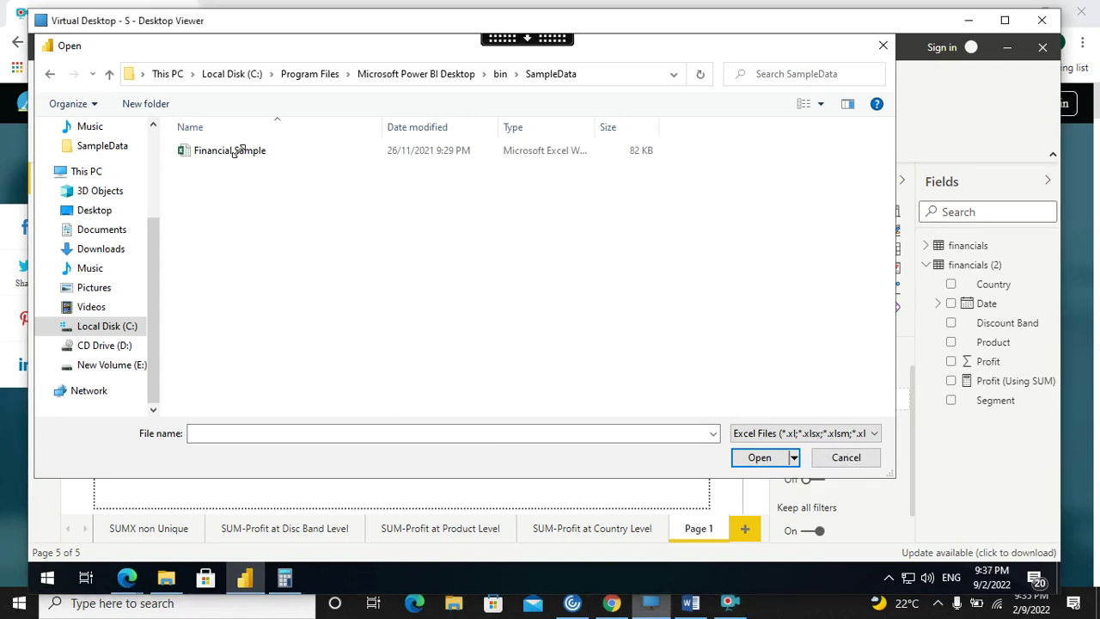
Close the Excel Open dialog without importing, returning to the empty Page 1 canvas.
click(849, 460)
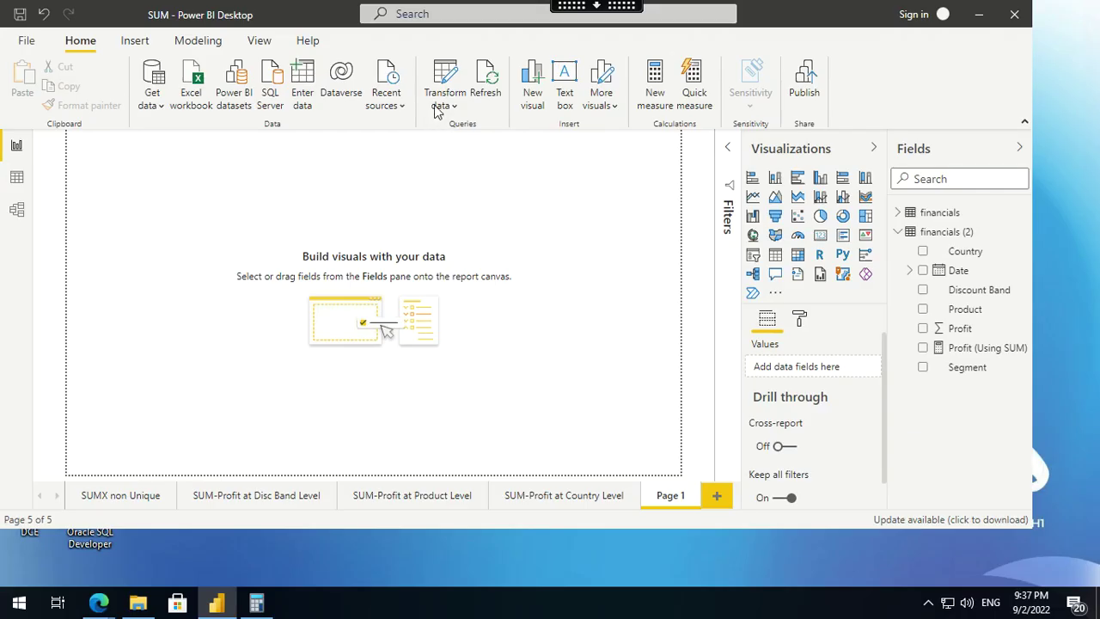
click(164, 104)
click(180, 164)
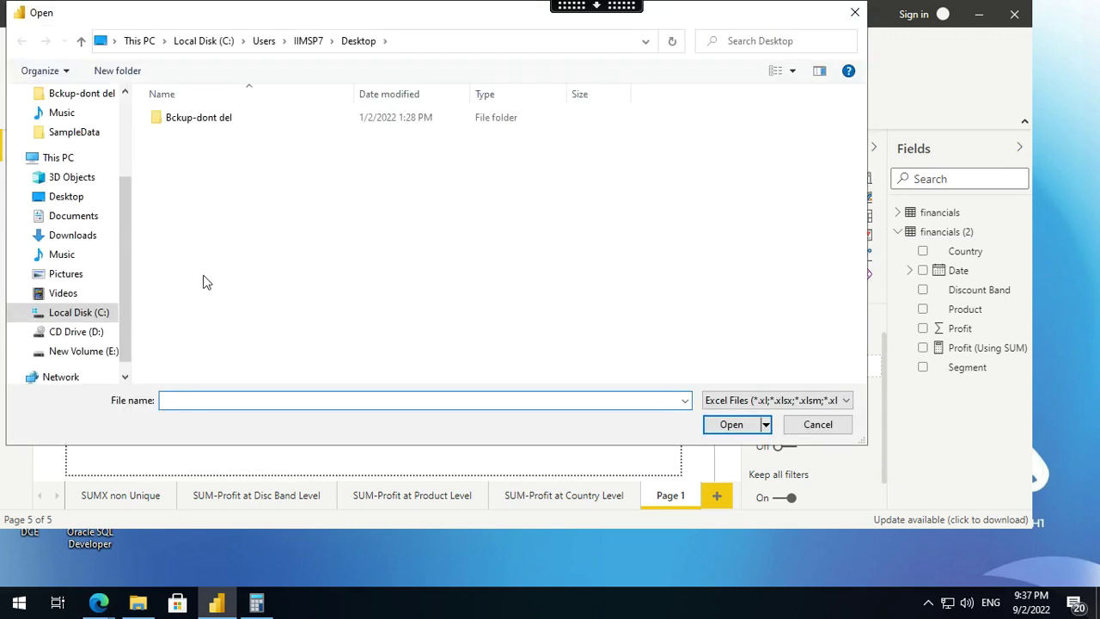
click(80, 312)
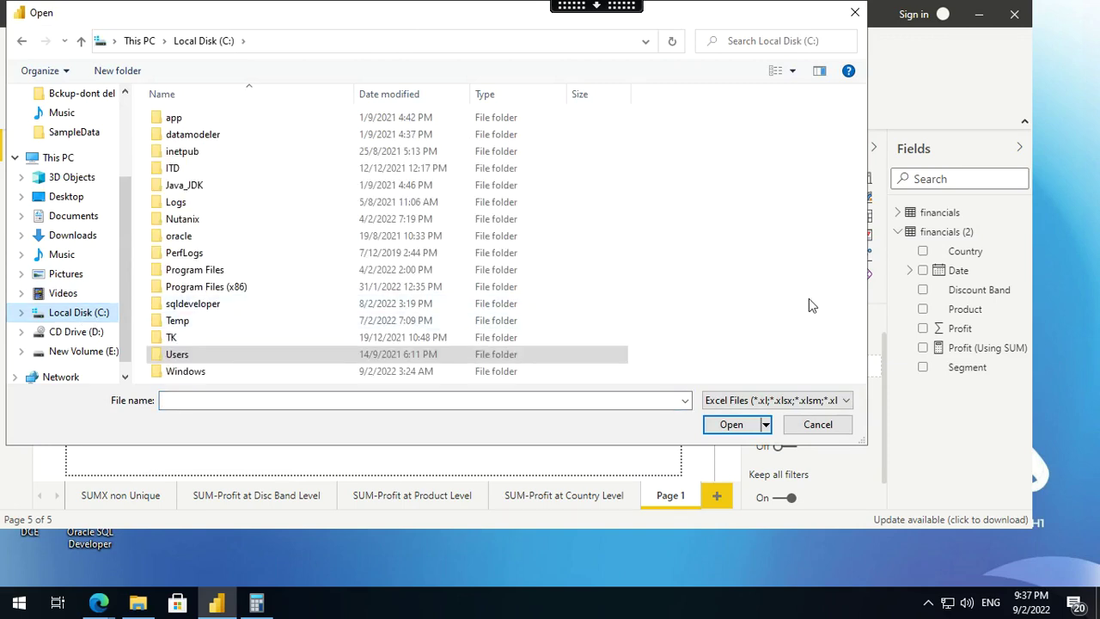
double_click(239, 271)
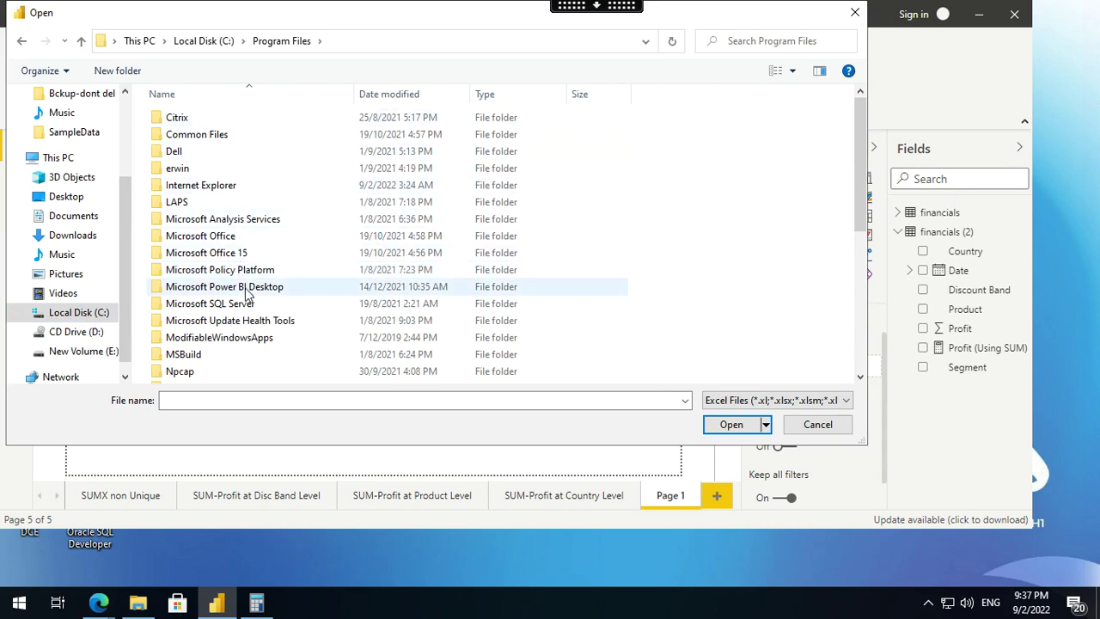
double_click(245, 290)
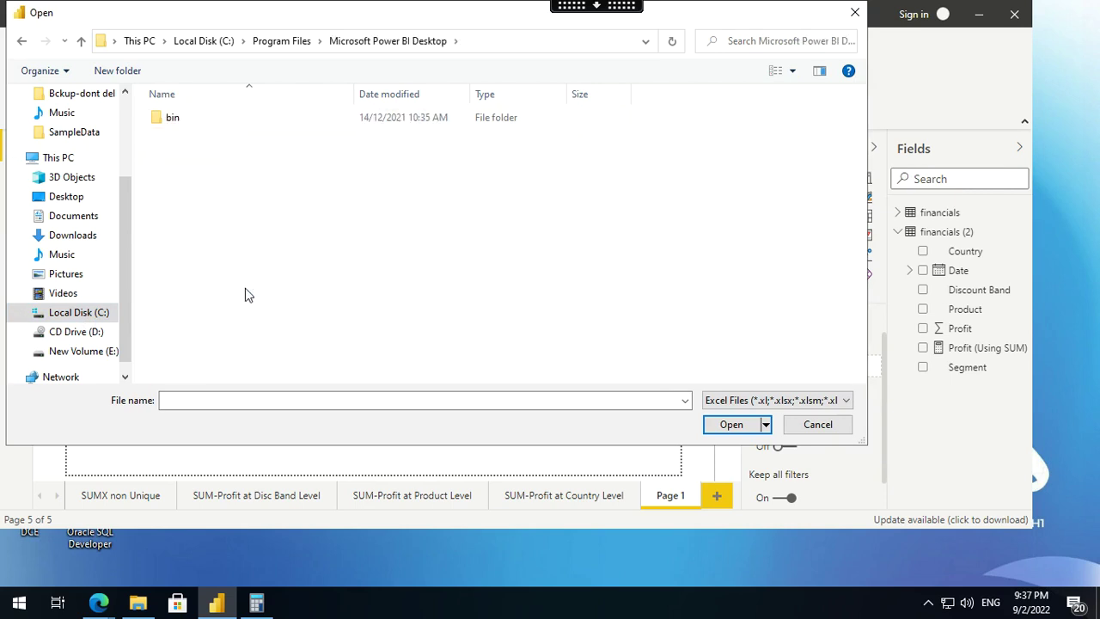
double_click(174, 120)
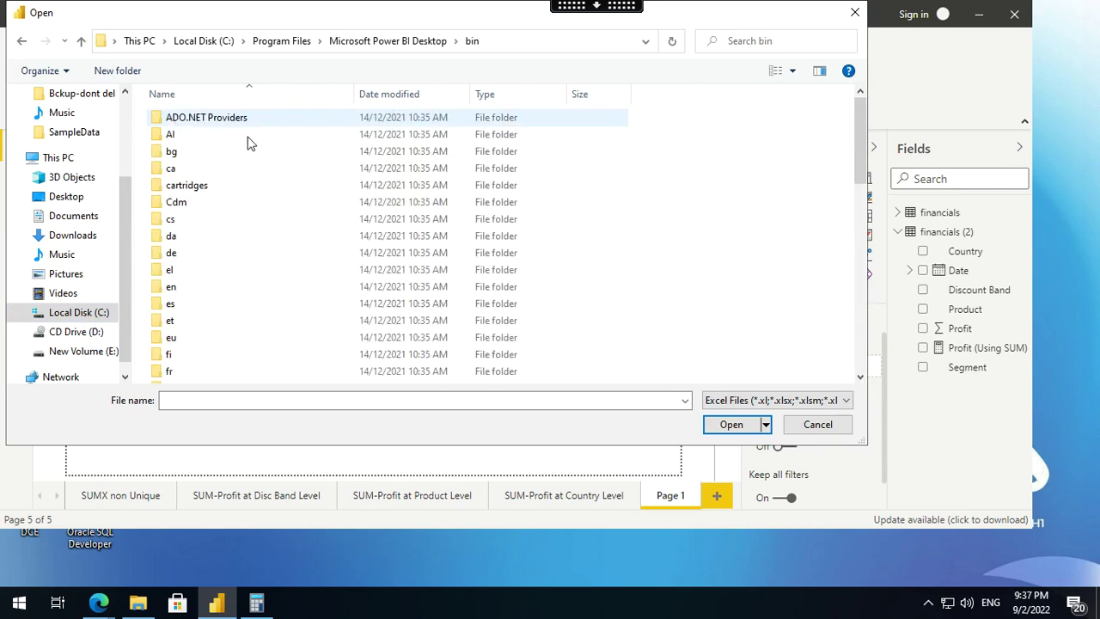
click(860, 315)
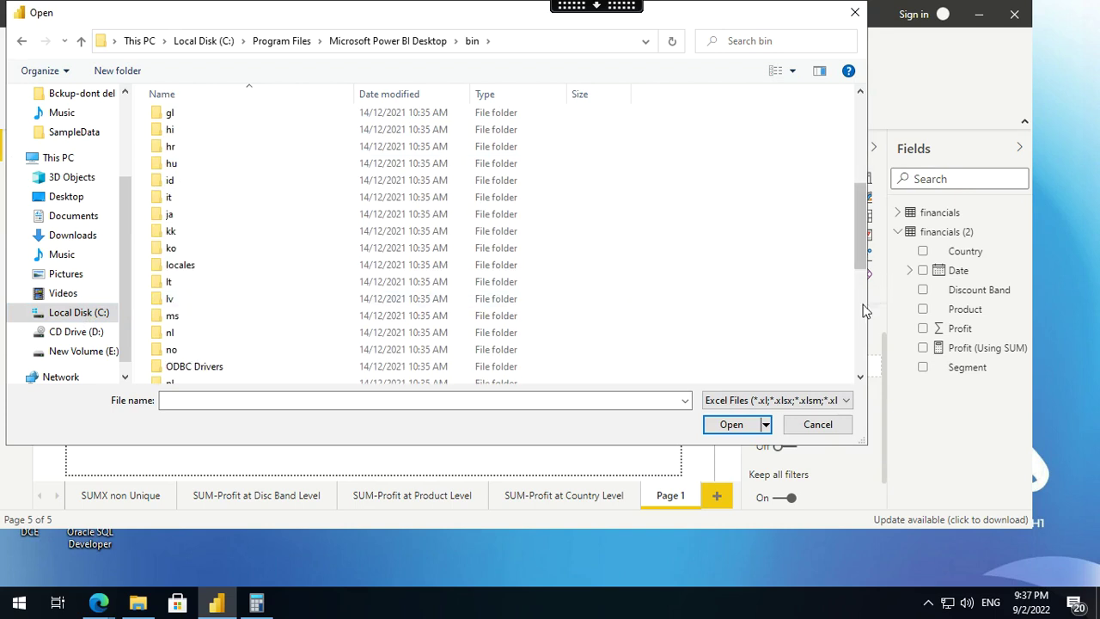
click(861, 309)
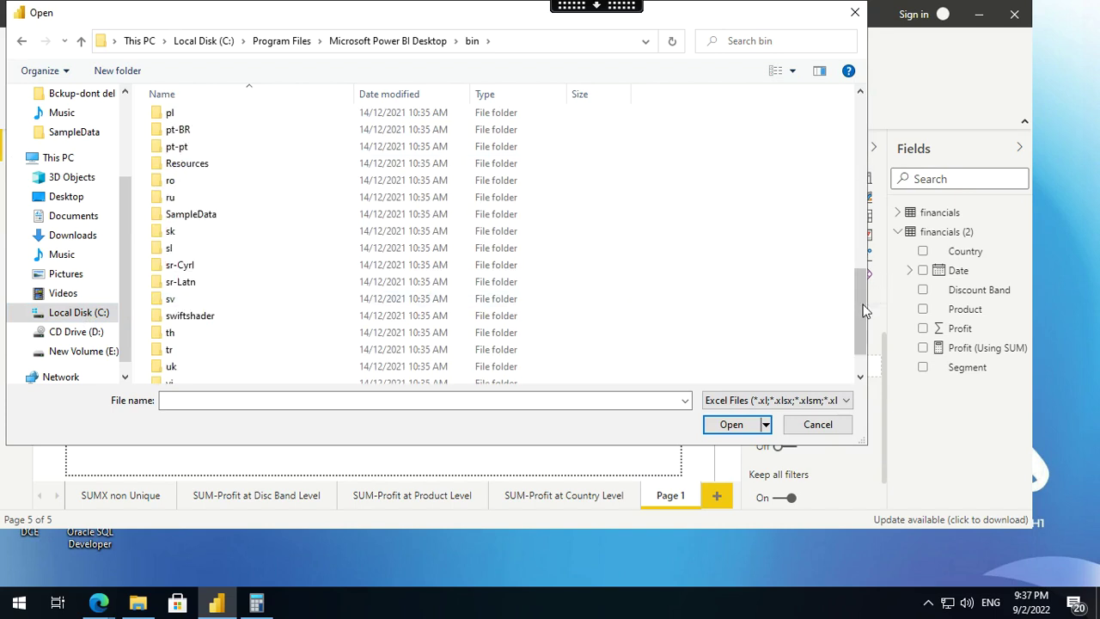
double_click(215, 216)
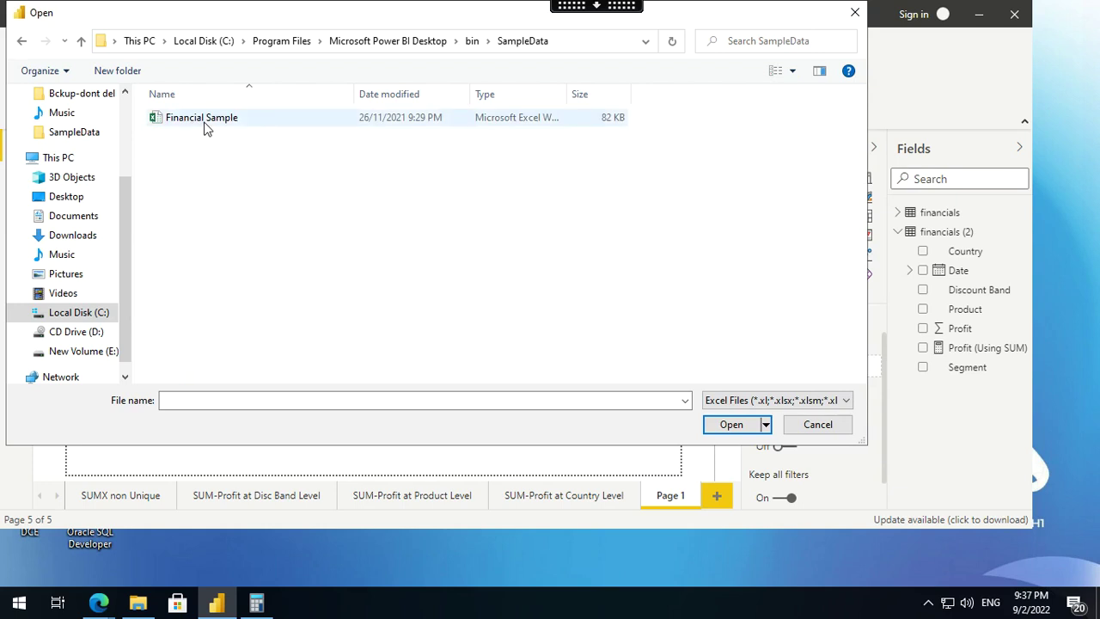
click(206, 127)
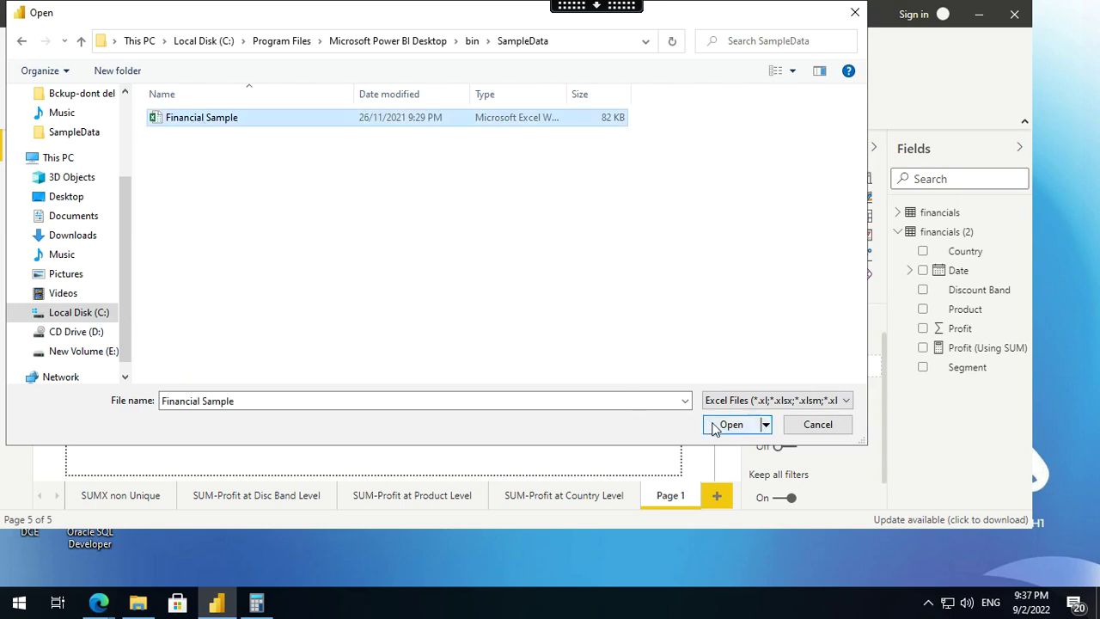
click(797, 430)
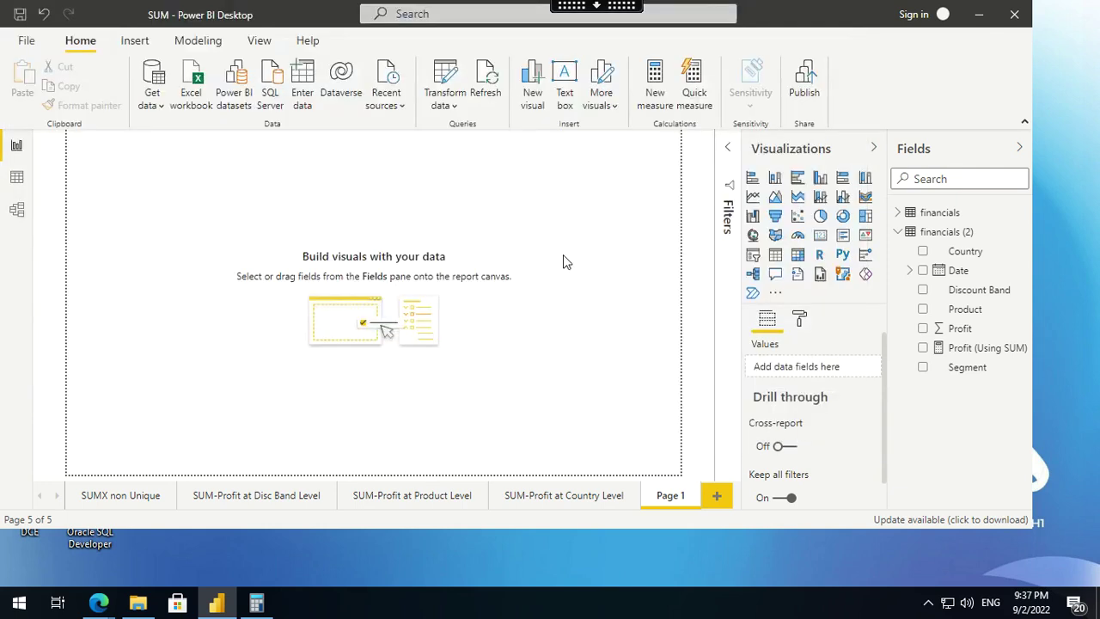
click(17, 183)
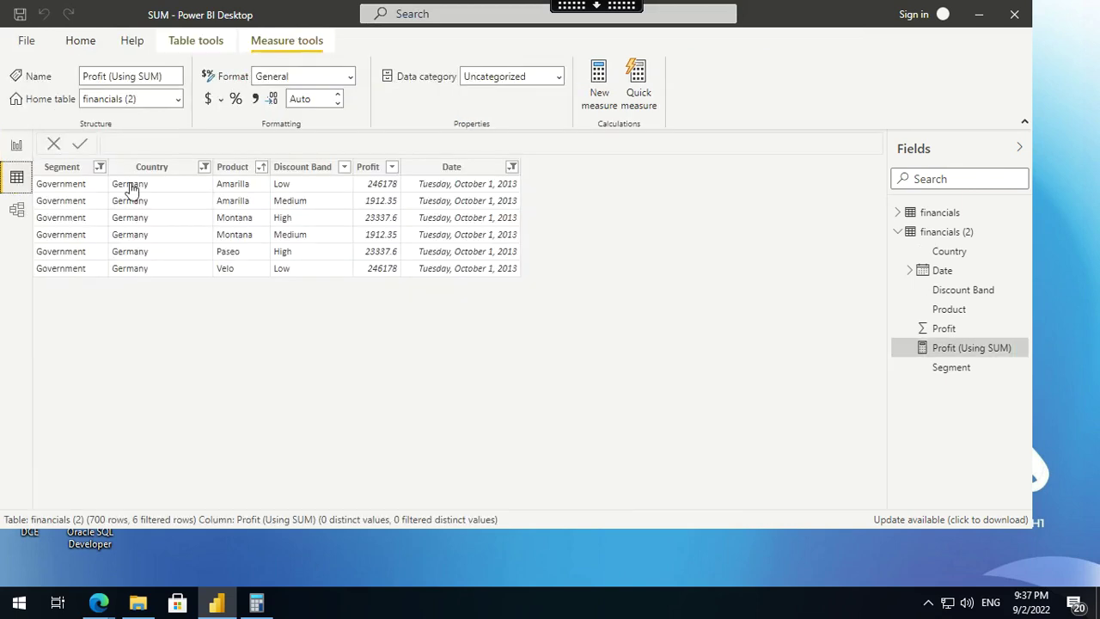
click(939, 213)
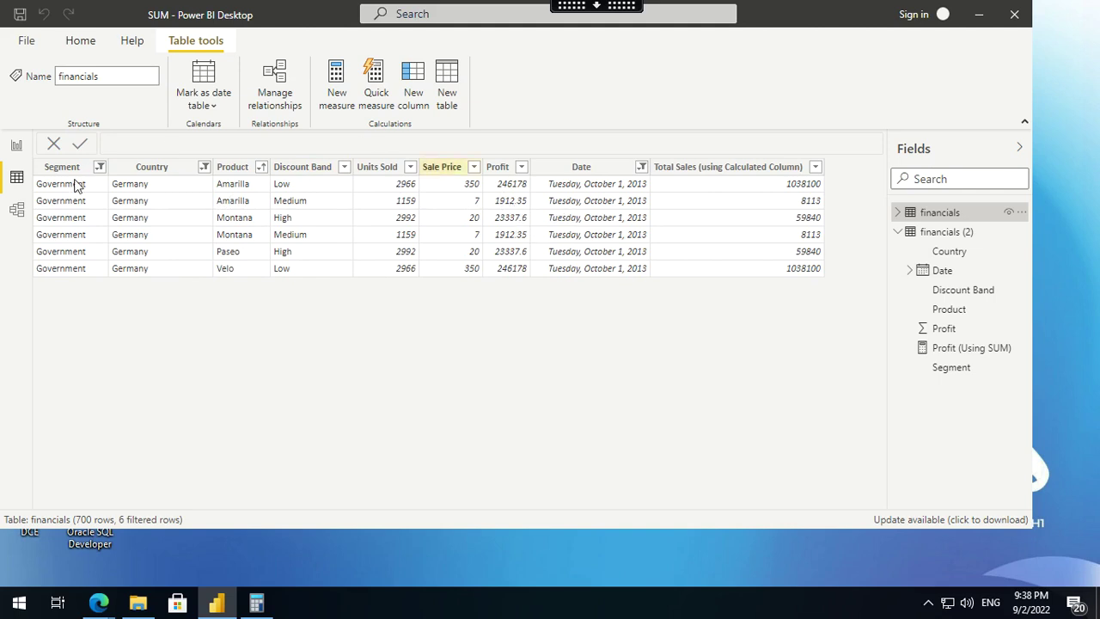
click(15, 147)
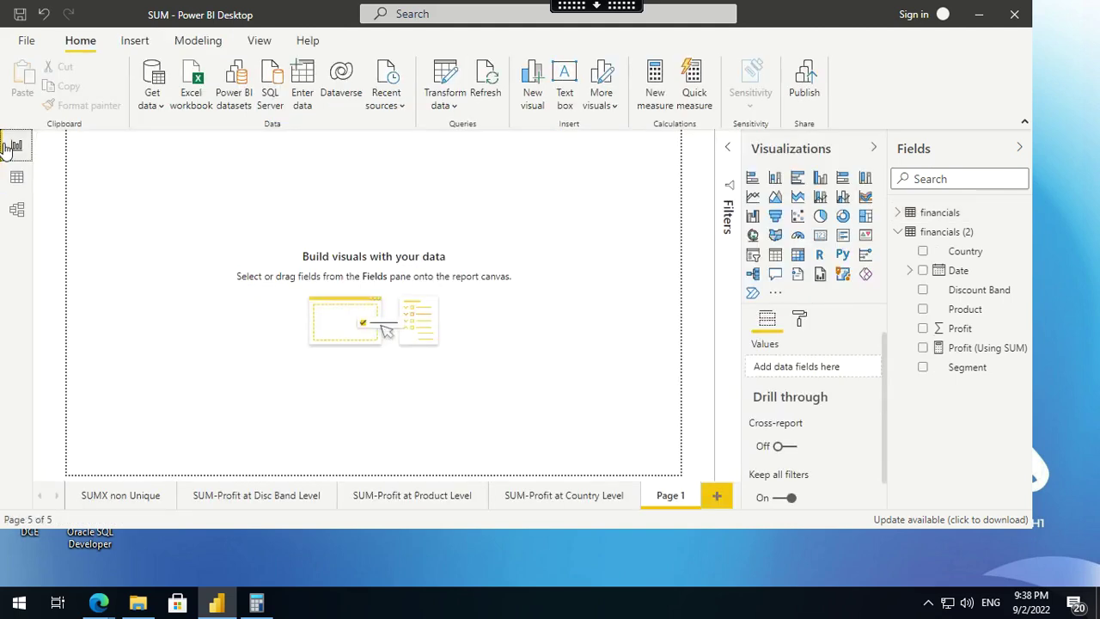
Go to the SUM-Profit at Disc Band Level page and review the Profit (Using SUM) formula.
click(249, 498)
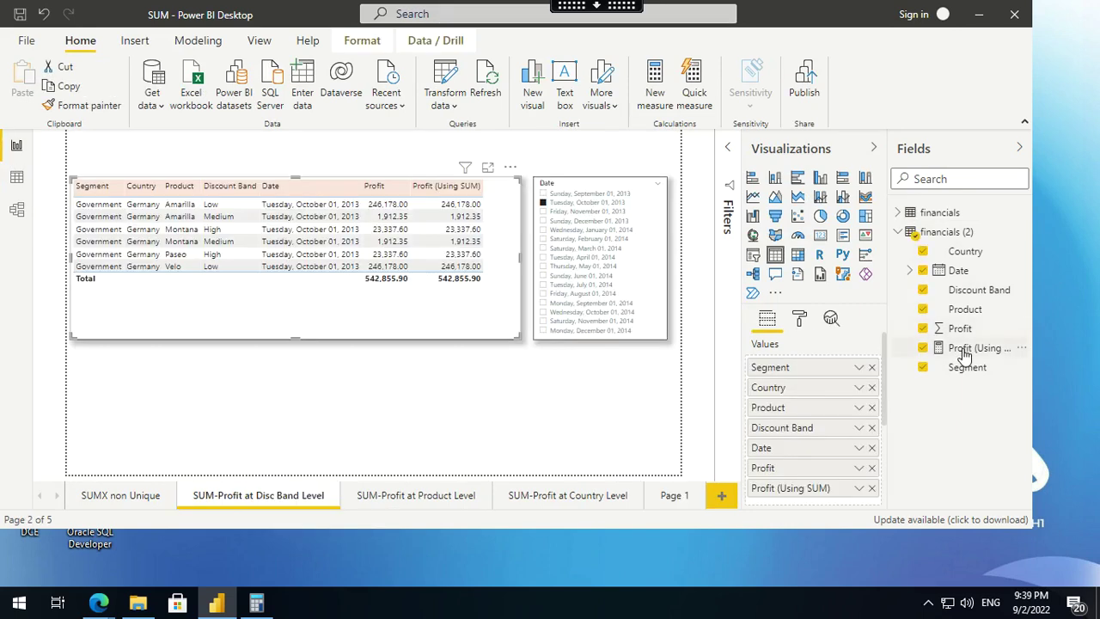
click(963, 350)
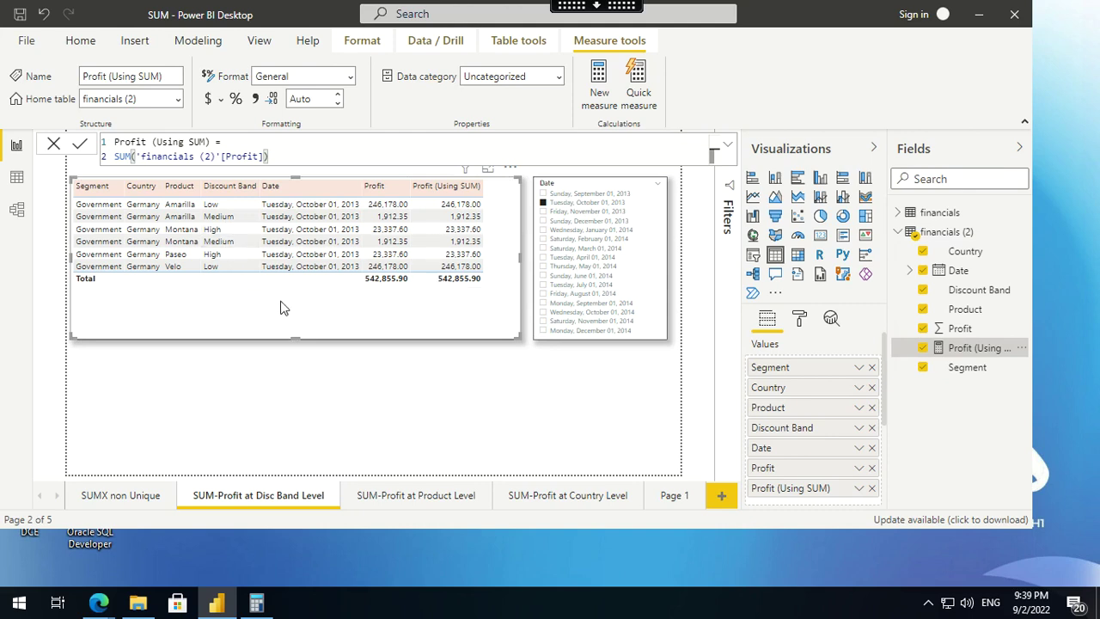
click(281, 364)
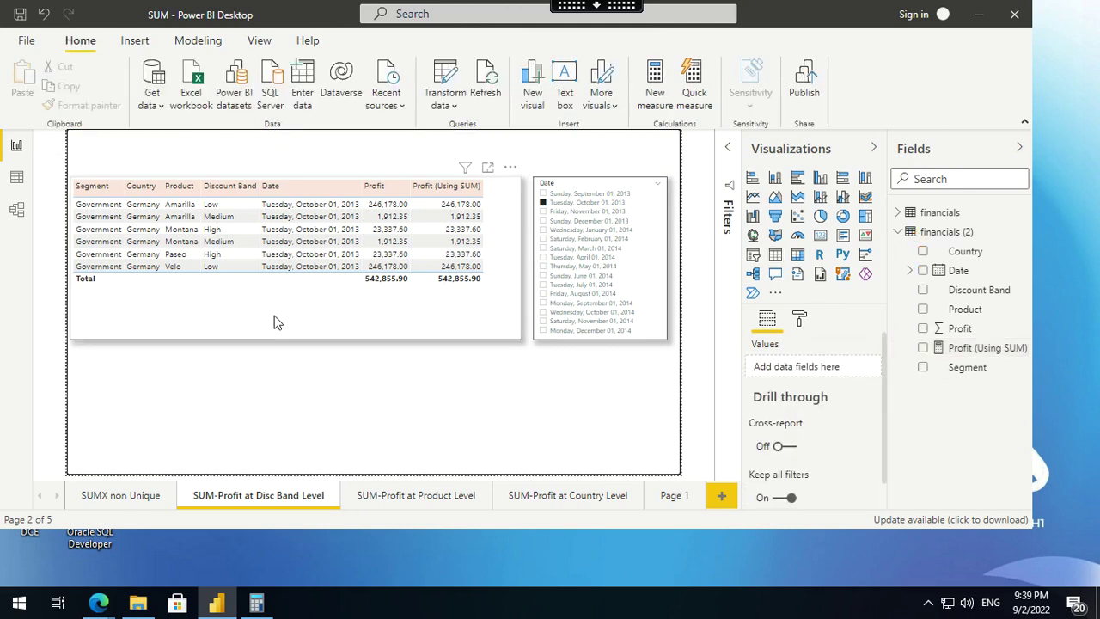
Select the table visual and view the Profit (Using SUM) formula, SUM('financials (2)'[Profit]).
click(274, 321)
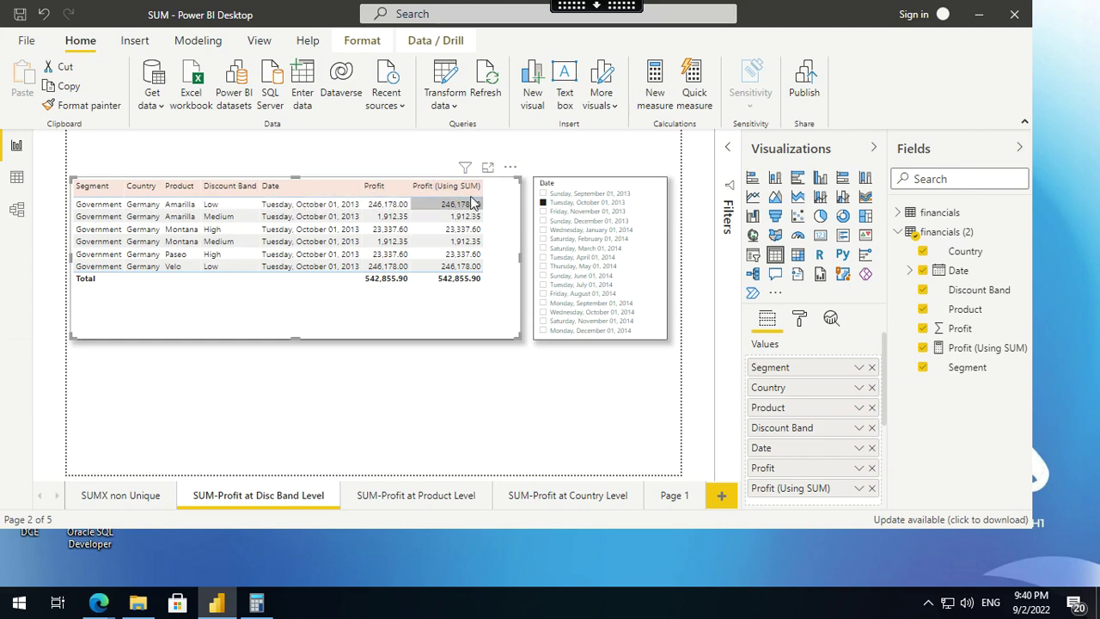
click(956, 352)
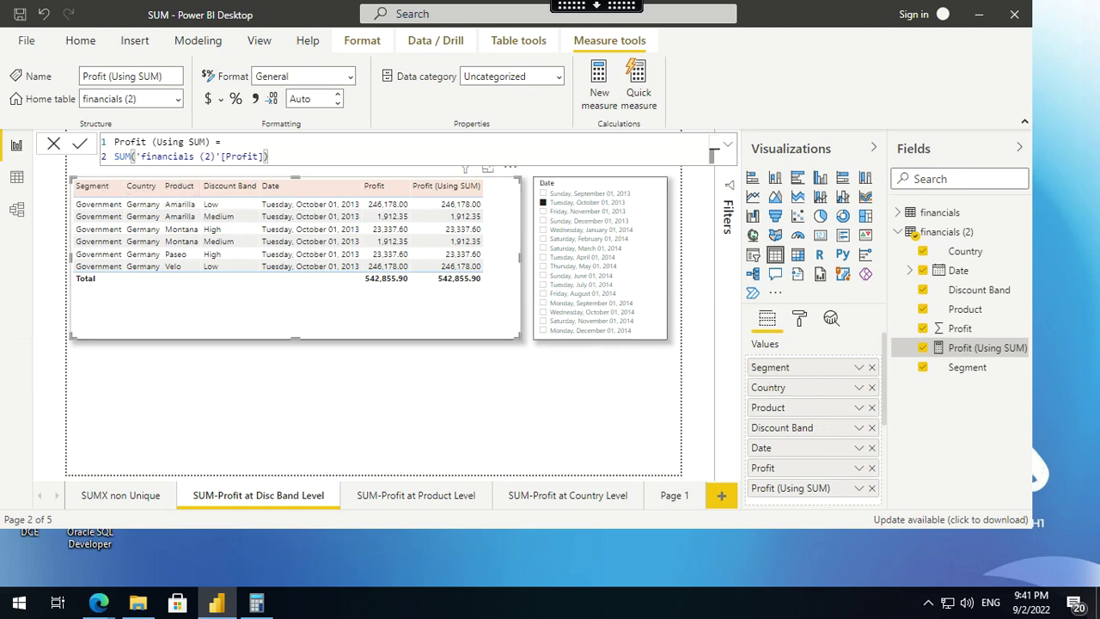
click(871, 428)
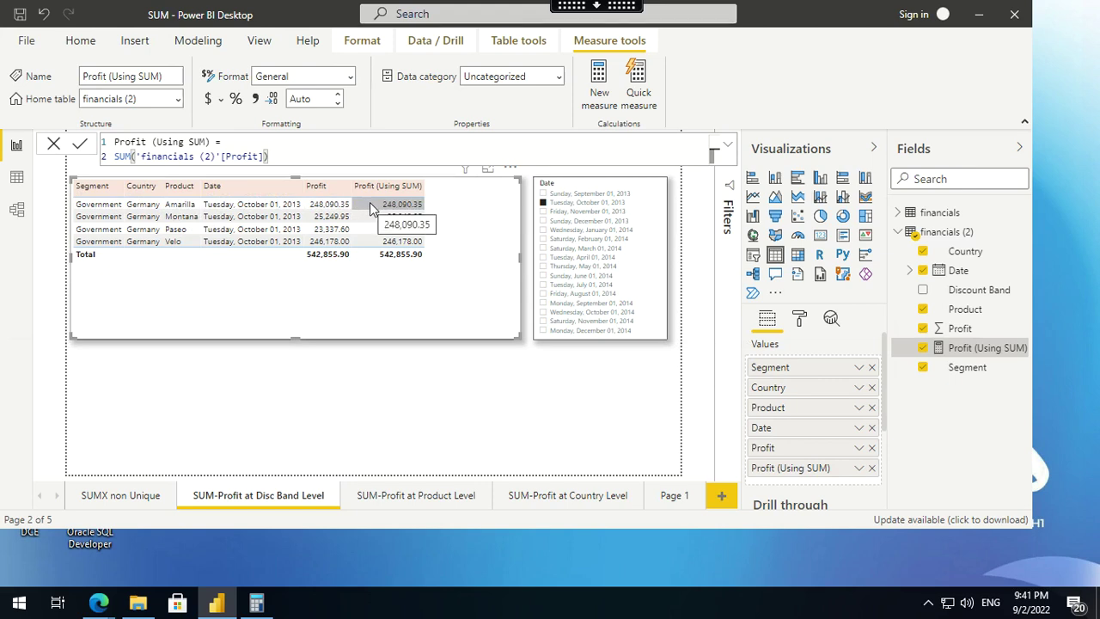
click(45, 19)
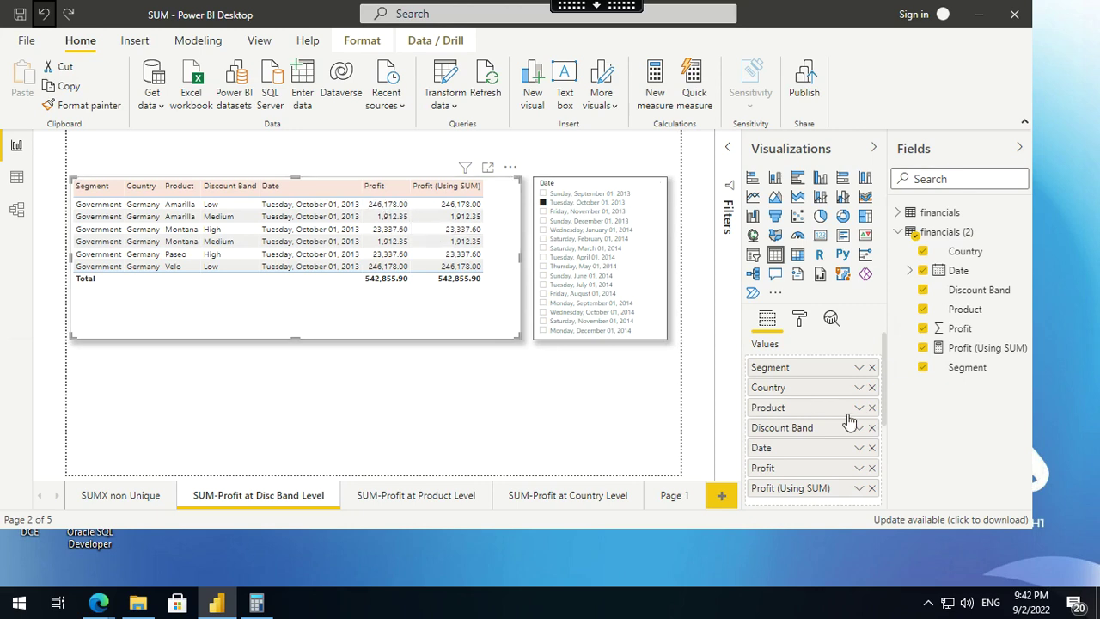
drag(876, 437, 874, 433)
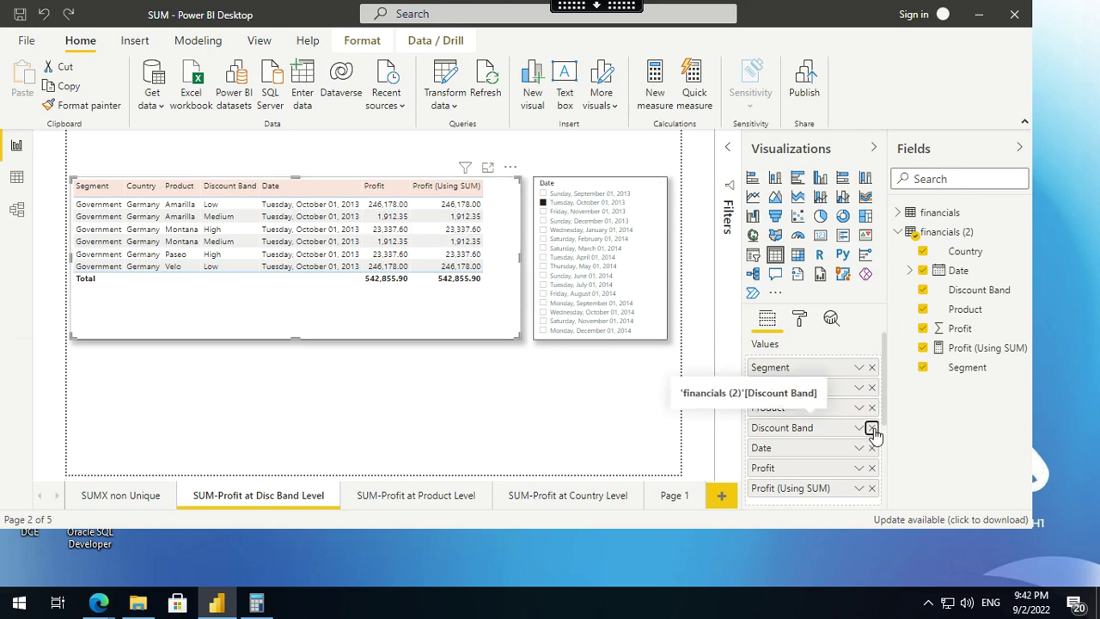
Remove Discount Band from the table and sort the remaining rows by Segment.
click(872, 428)
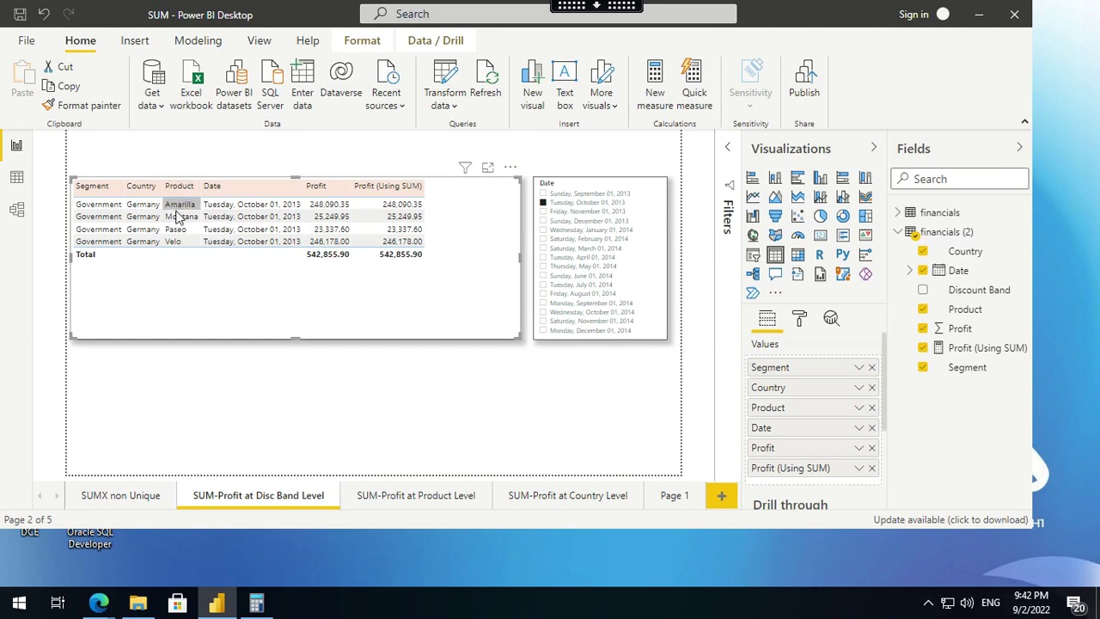
click(87, 189)
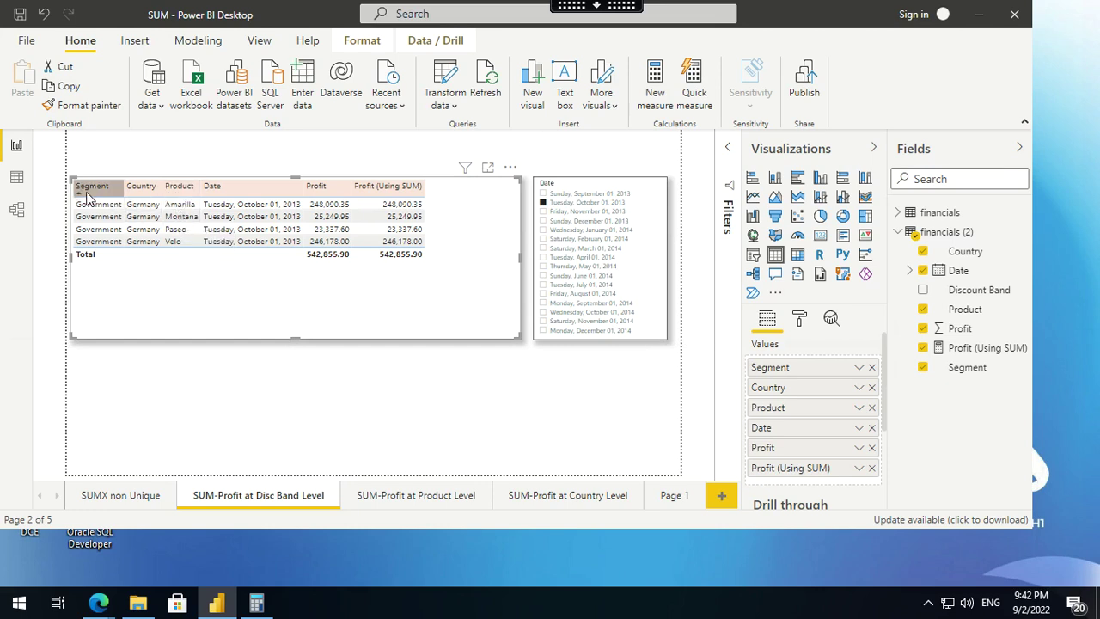
click(871, 408)
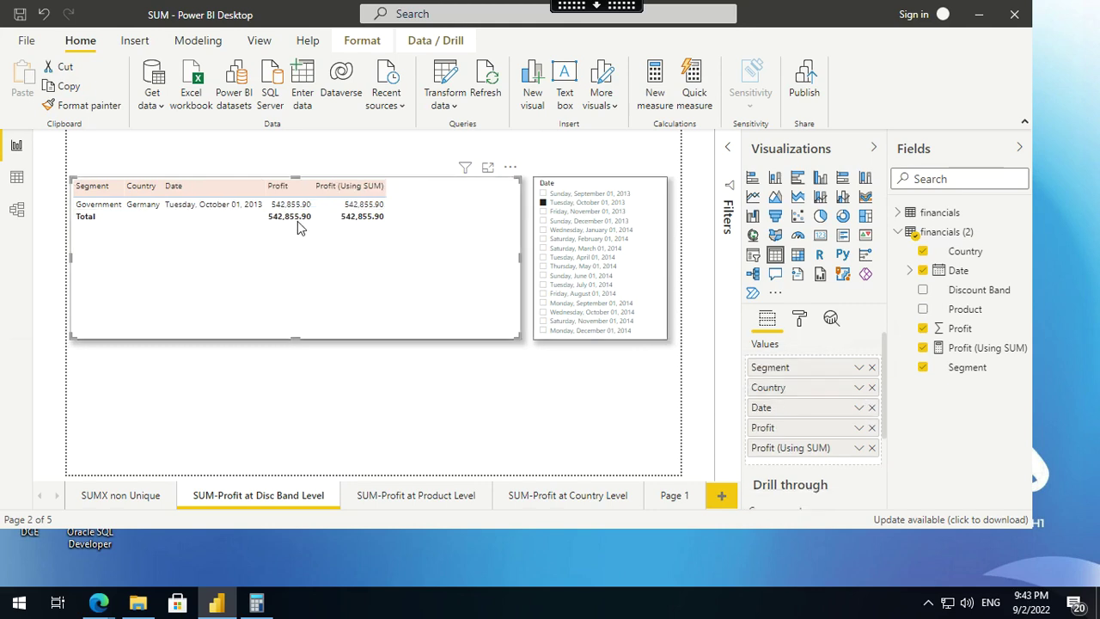
key(Escape)
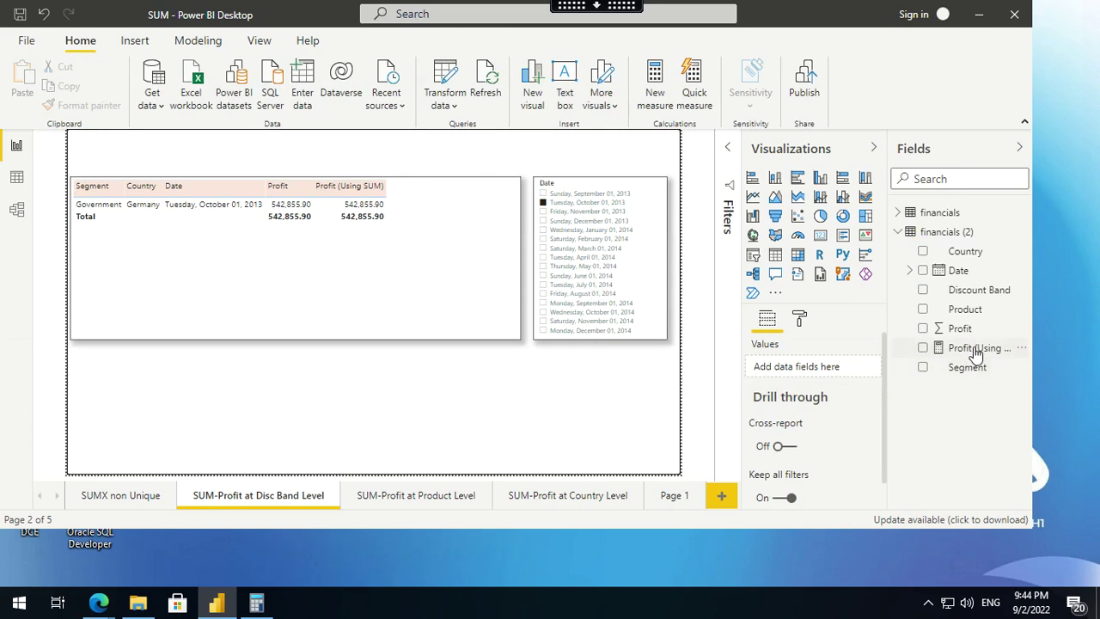
click(16, 179)
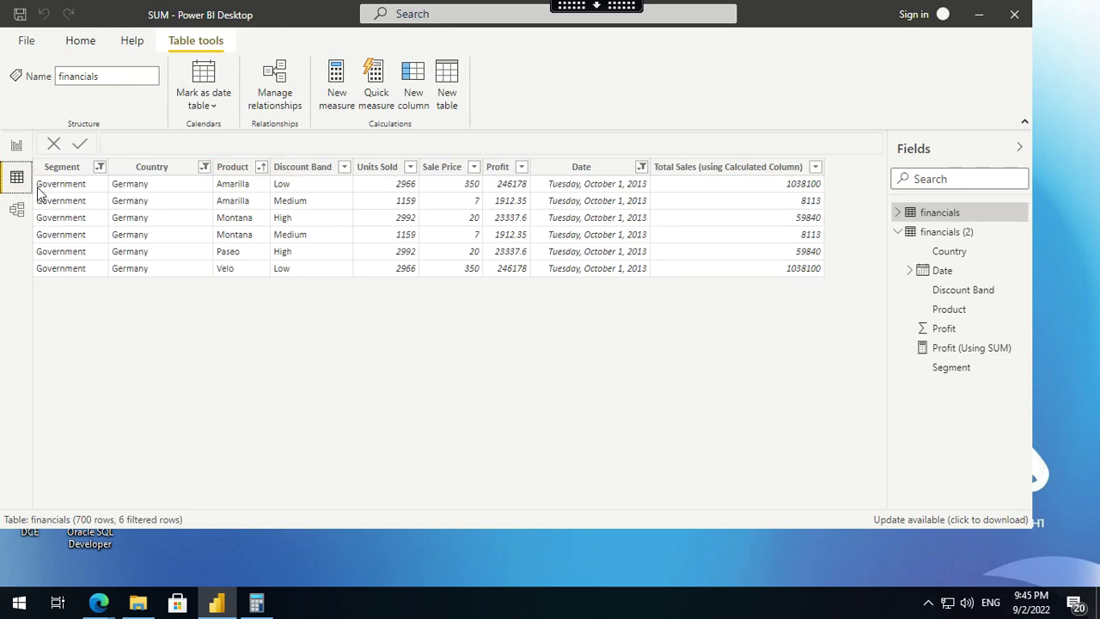
In Data view, collapse financials (2) and inspect the Segment and Total Sales columns.
click(896, 238)
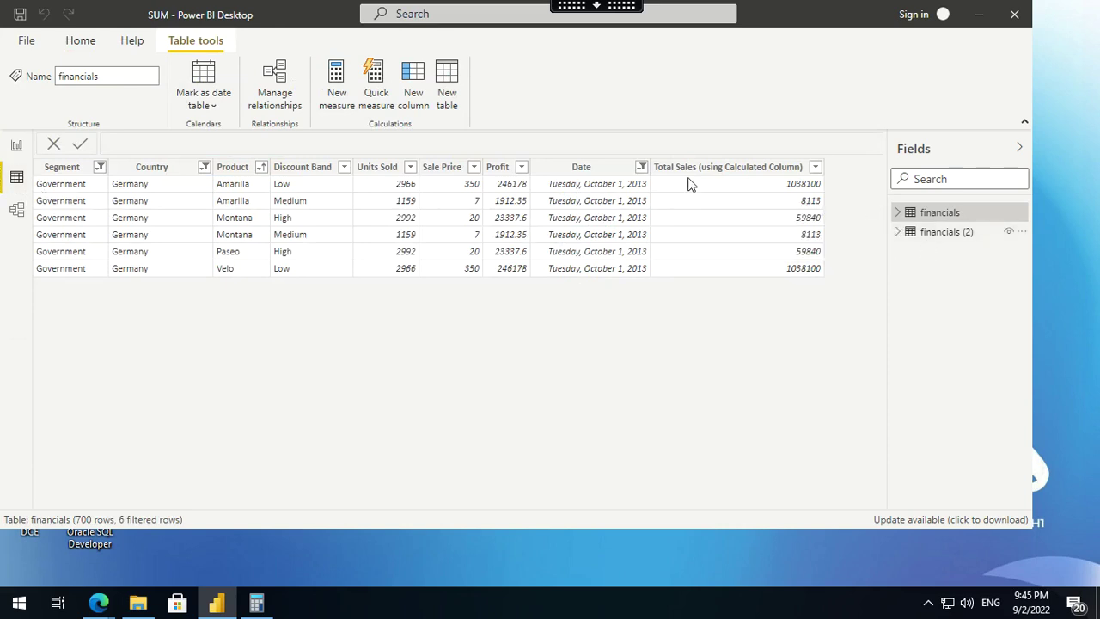
click(74, 168)
click(660, 169)
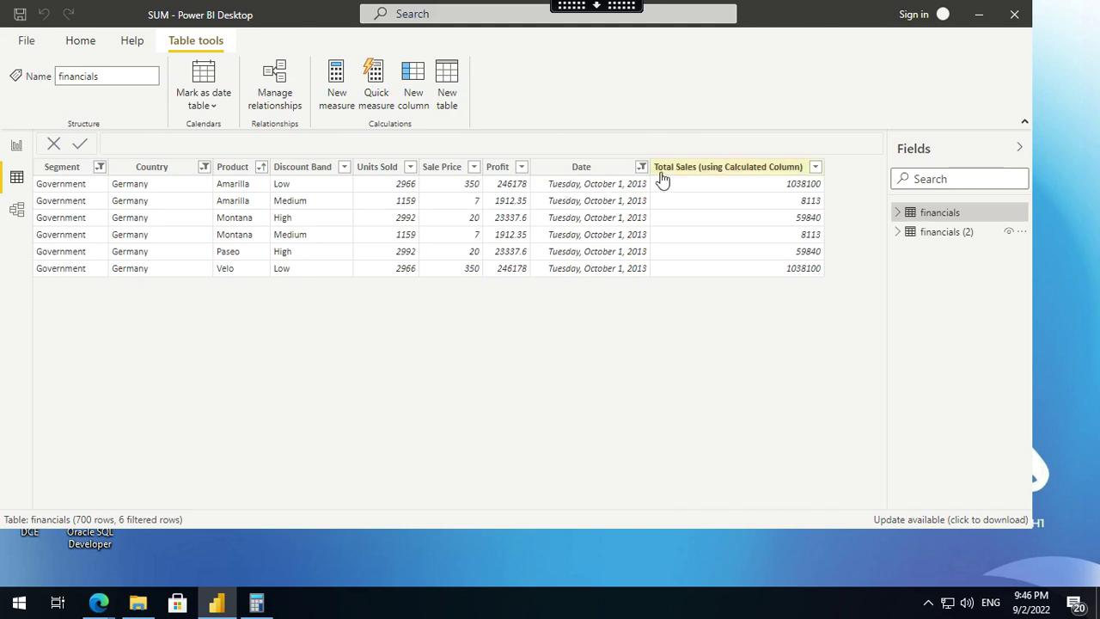
key(Left)
key(Right)
key(Escape)
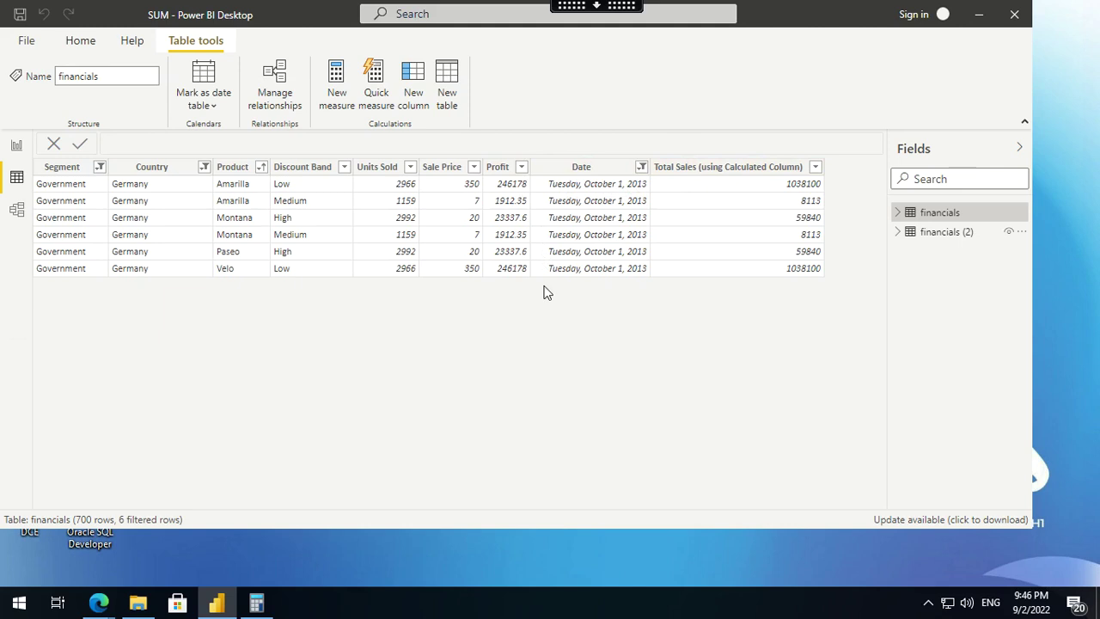
Review the Total Sales (using Calculated Column) formula, then return to Report view and add Page 2.
click(745, 171)
click(897, 213)
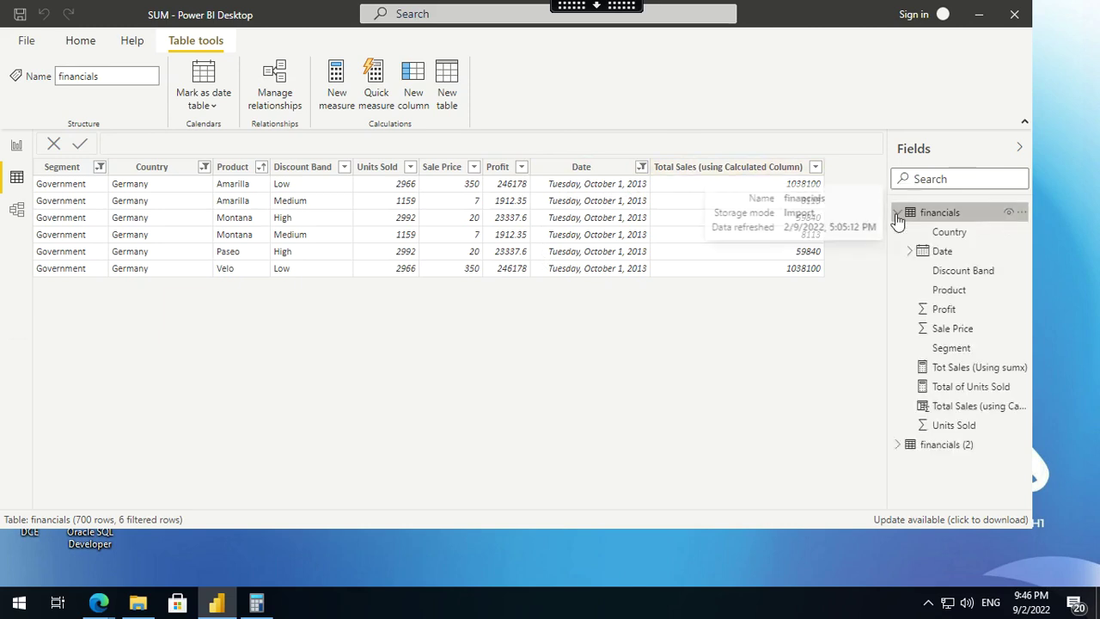
click(936, 412)
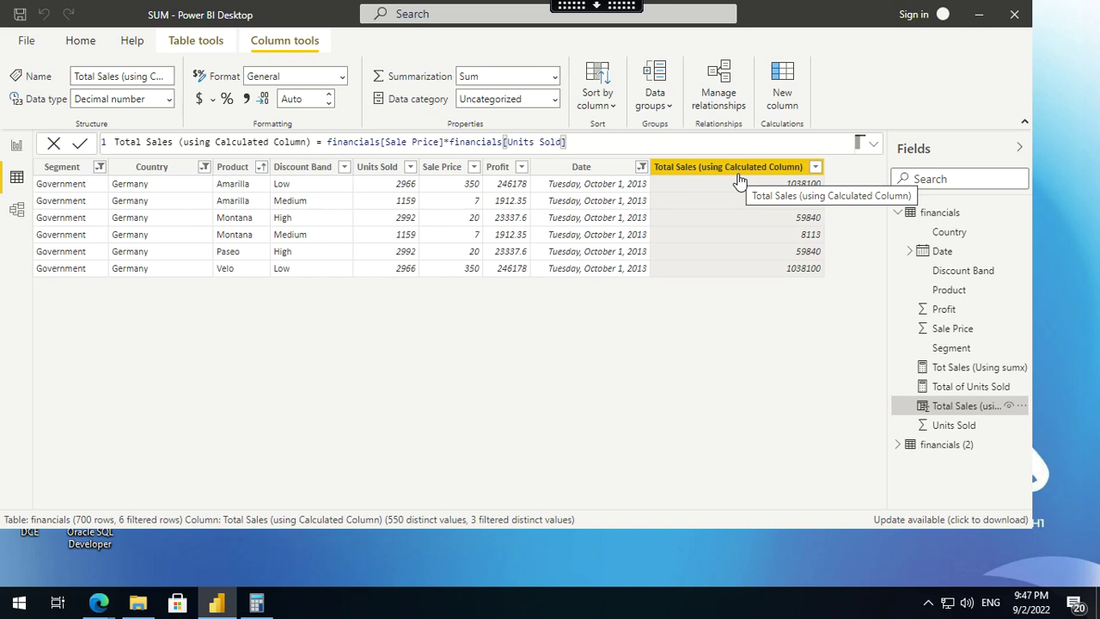
click(18, 149)
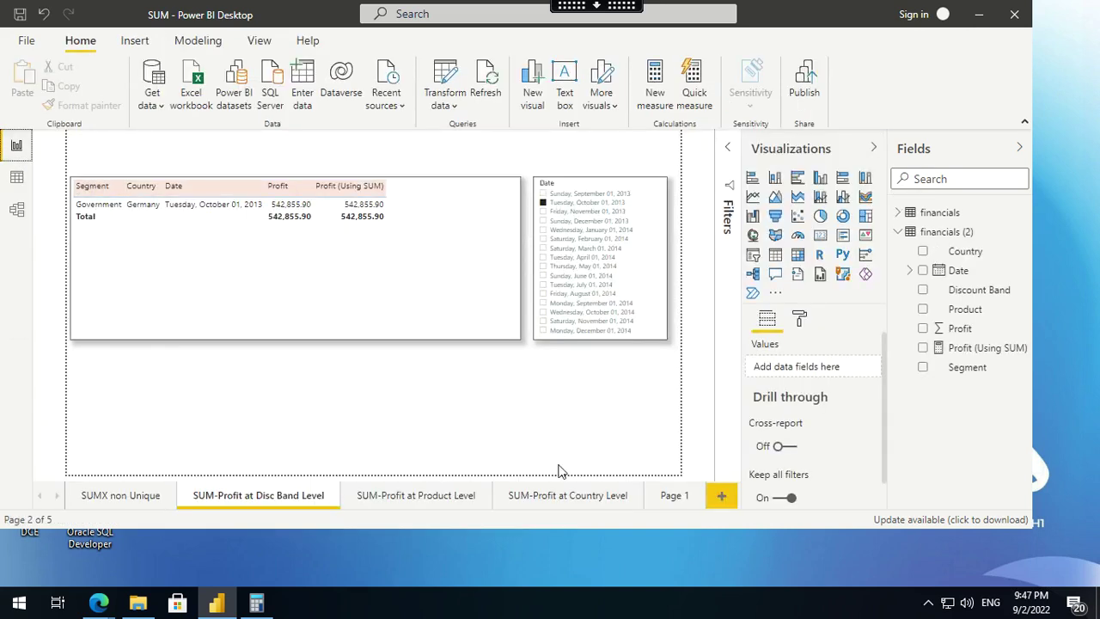
click(722, 497)
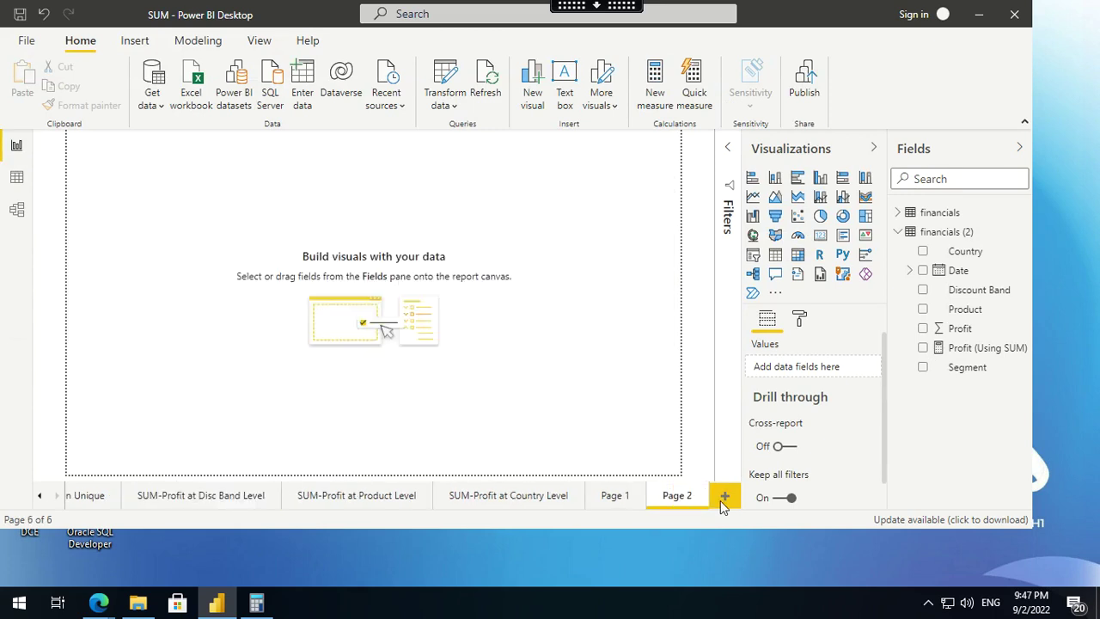
Build a Page 2 table with Segment, Country, Product and Date, and enlarge it.
click(898, 233)
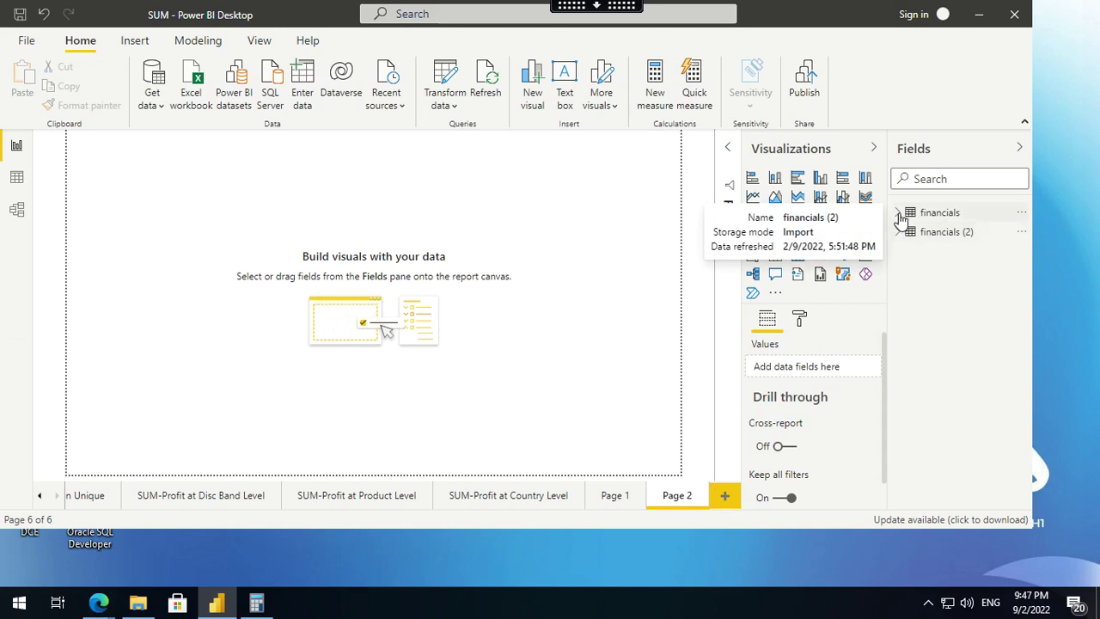
click(898, 214)
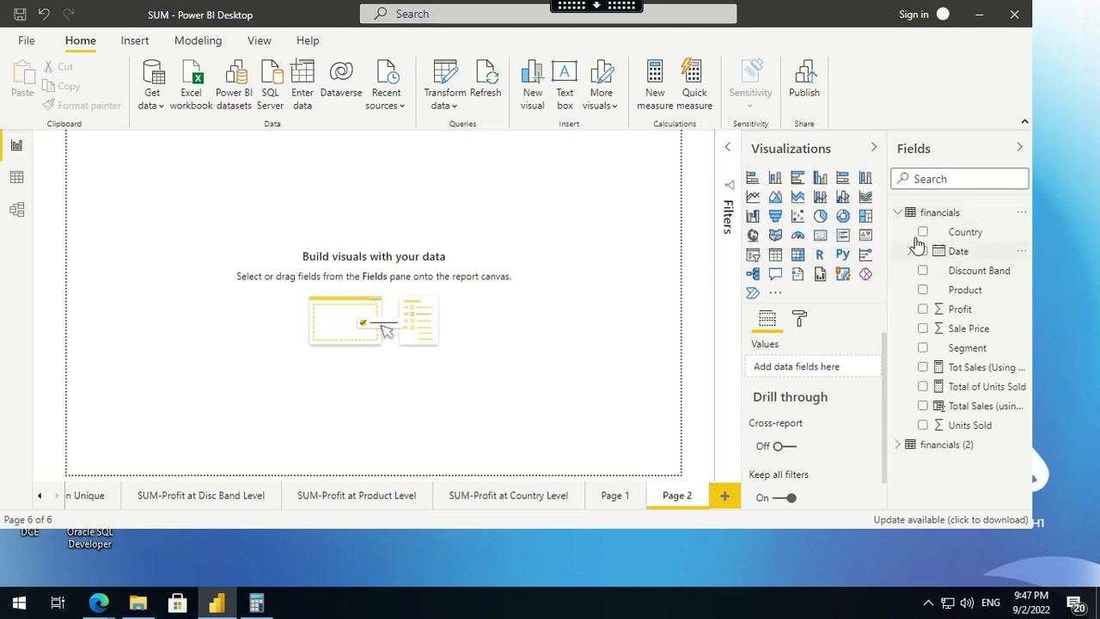
click(923, 349)
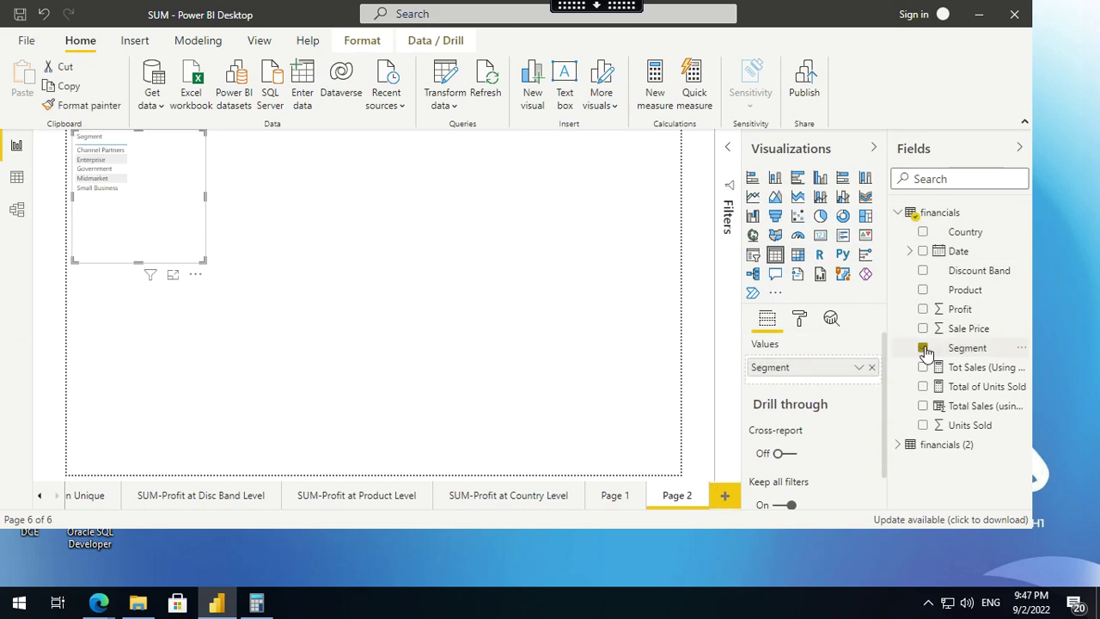
click(924, 233)
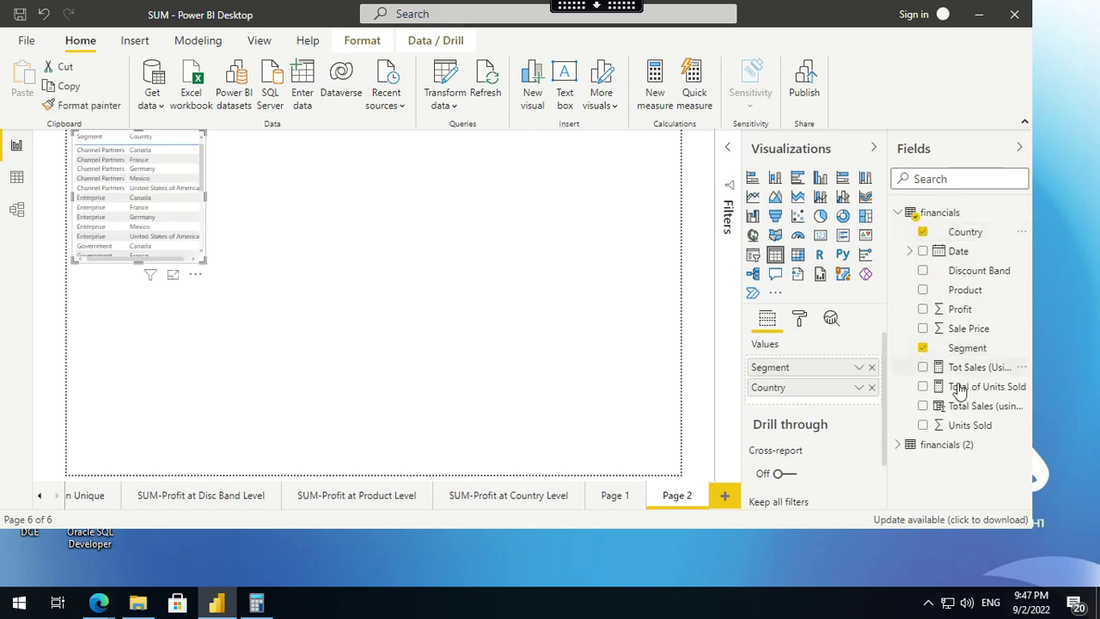
click(924, 292)
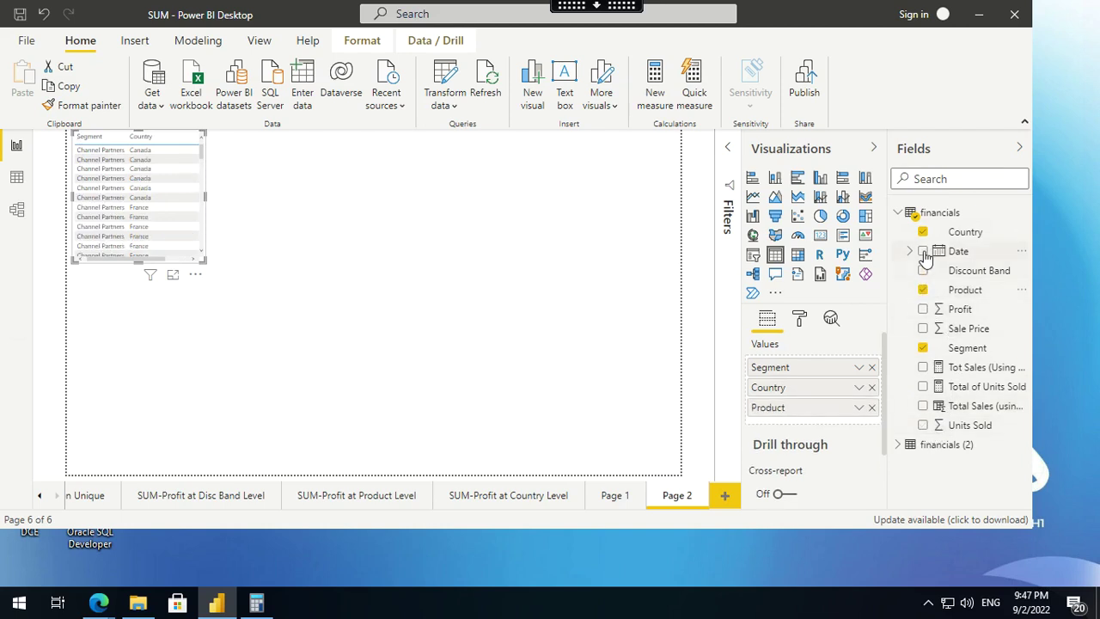
click(923, 253)
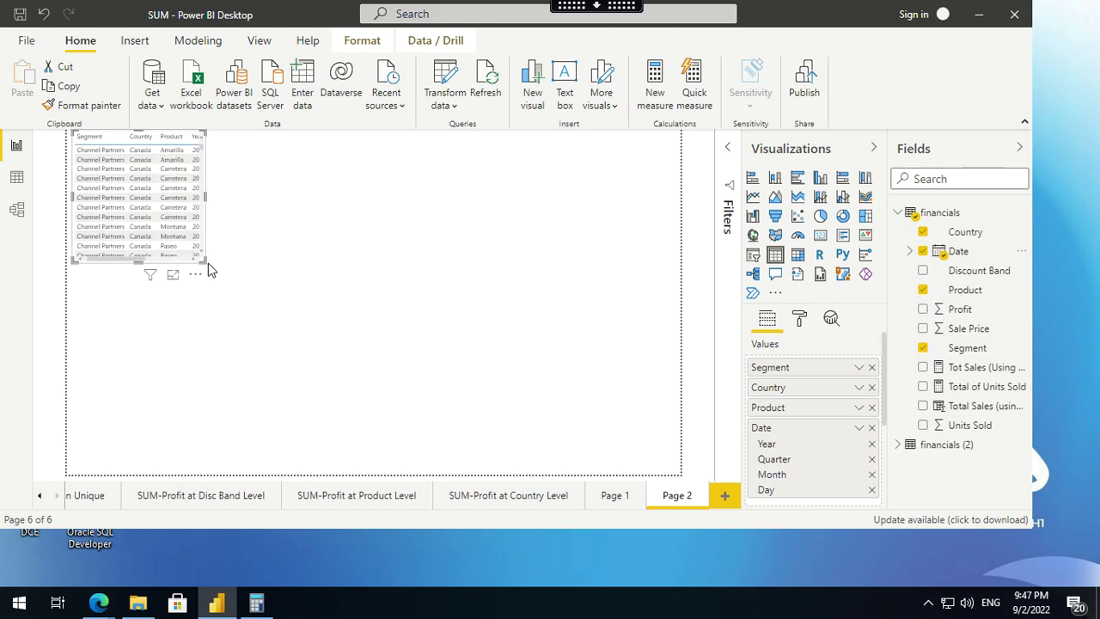
drag(309, 289, 513, 345)
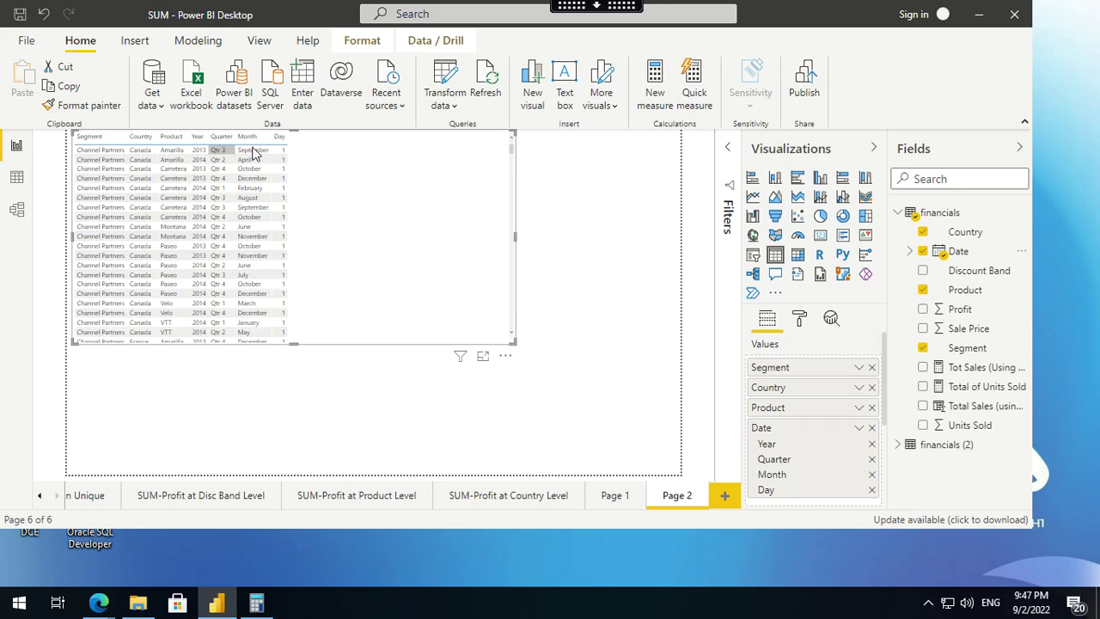
click(858, 428)
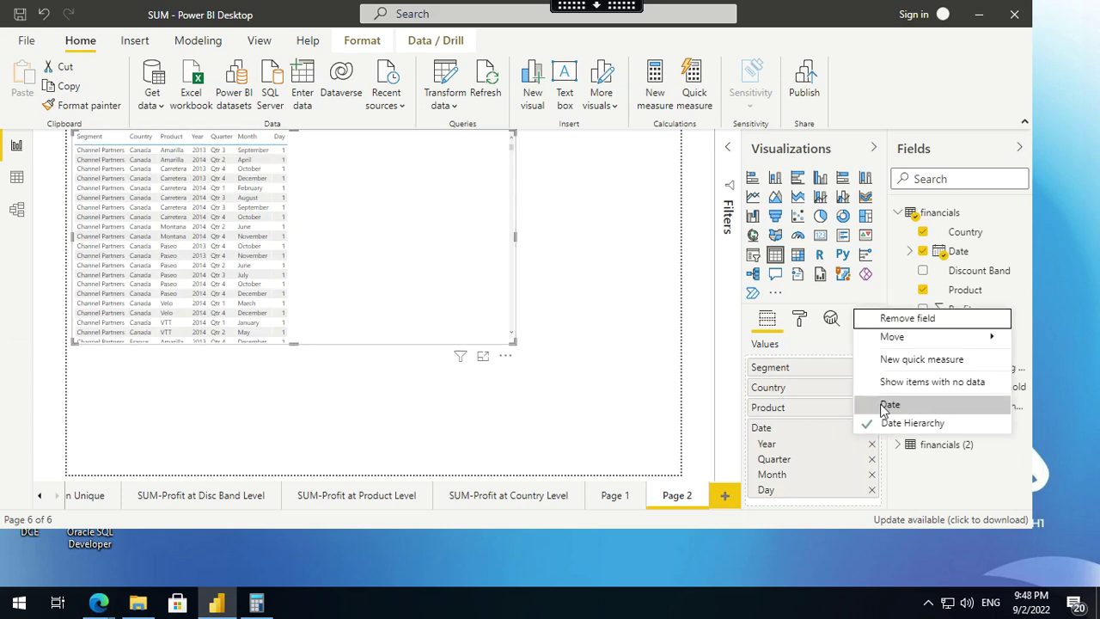
Show Date as plain dates, add Units Sold and Sale Price, and enlarge the table.
click(888, 404)
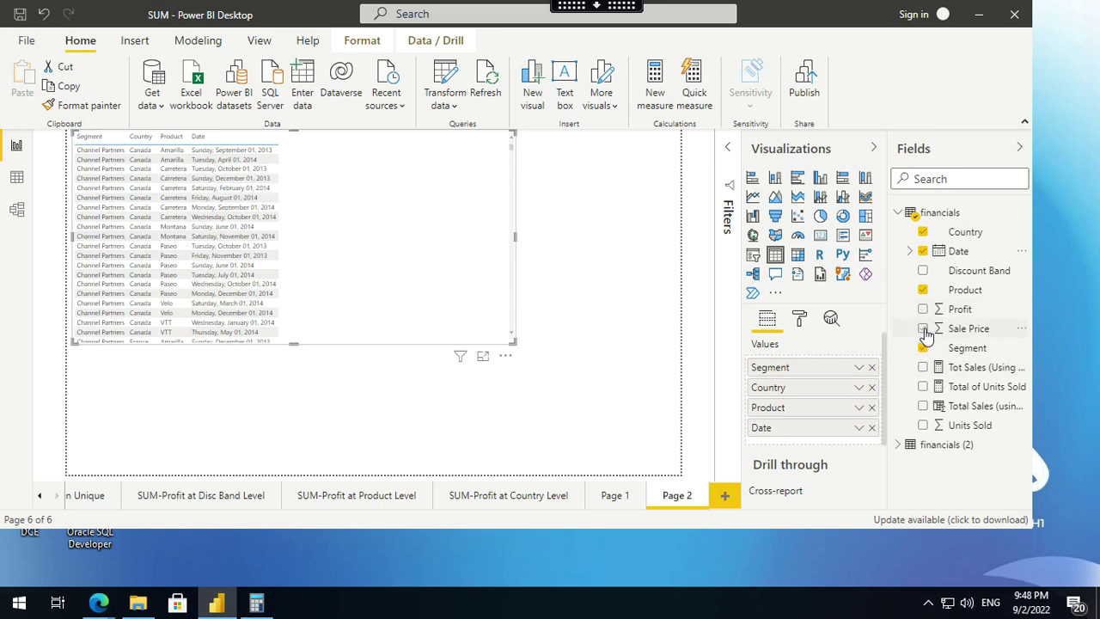
click(922, 425)
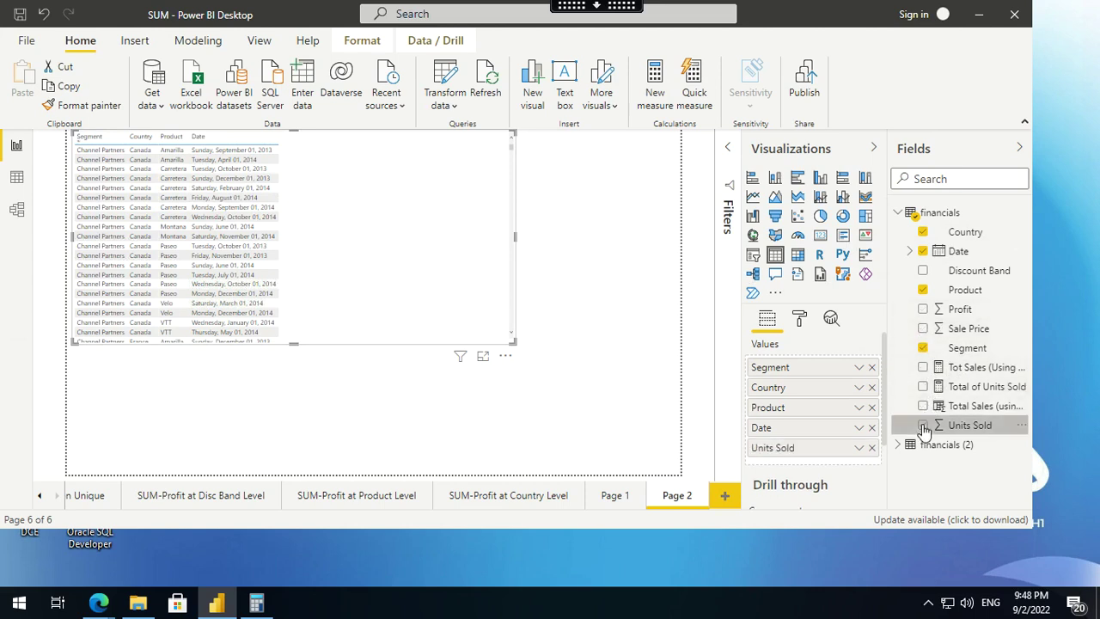
click(923, 330)
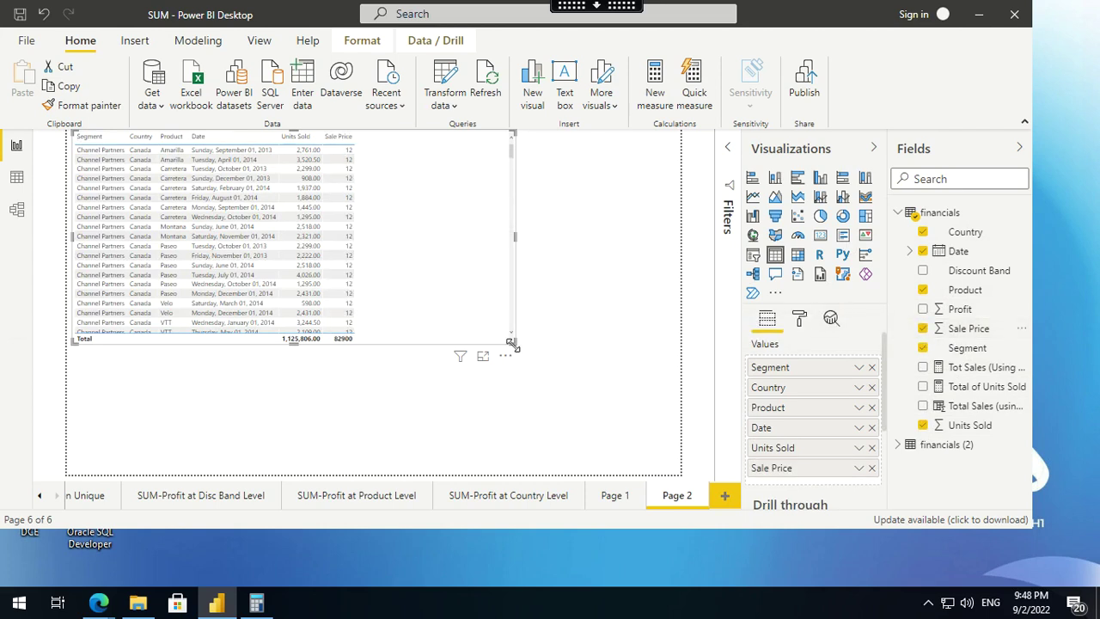
drag(512, 344, 604, 417)
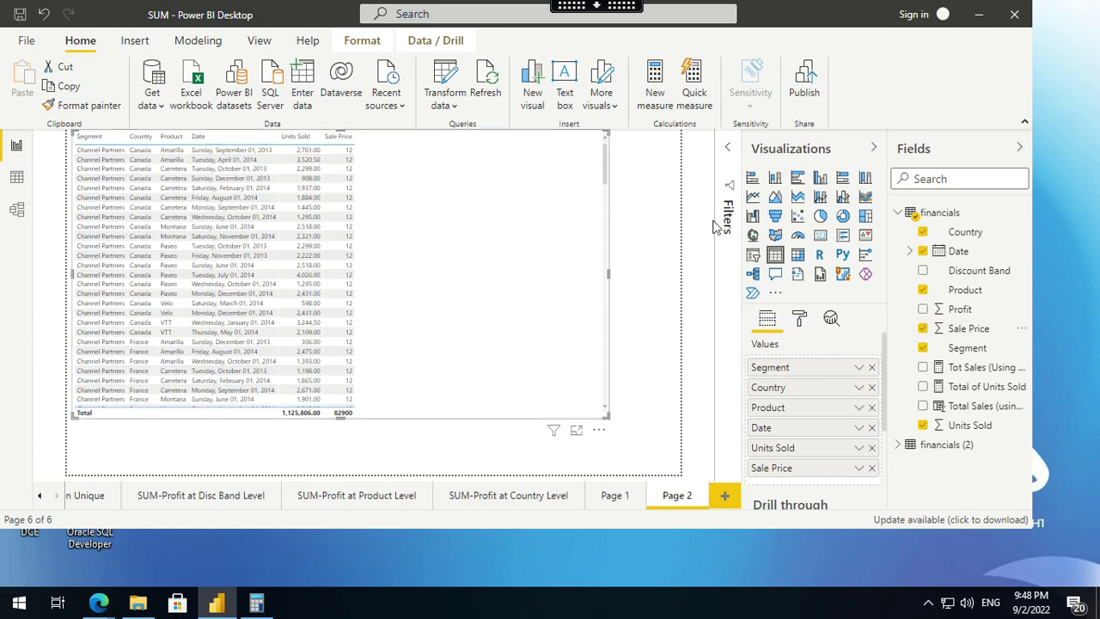
click(729, 150)
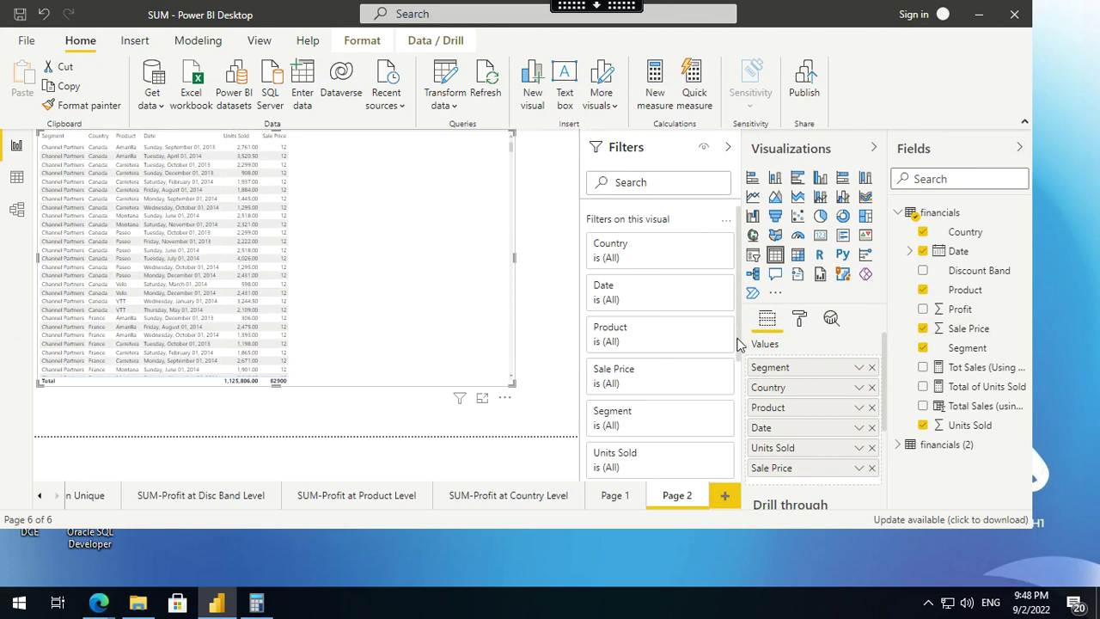
Filter the table's Segment to Government in the Filters pane.
scroll(736, 337, down, 2)
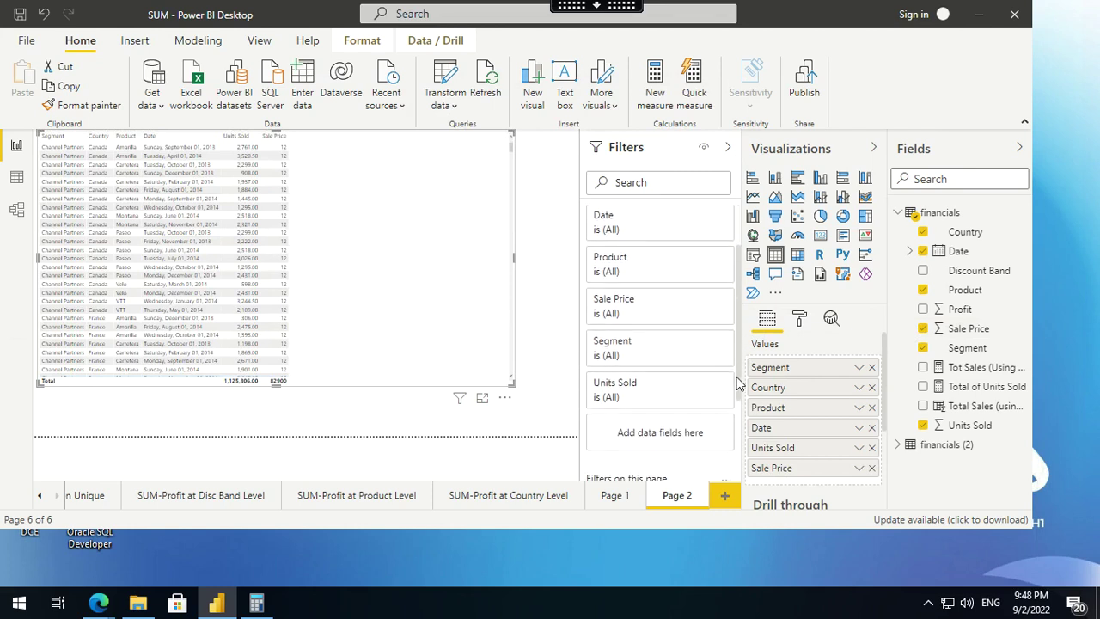
click(700, 335)
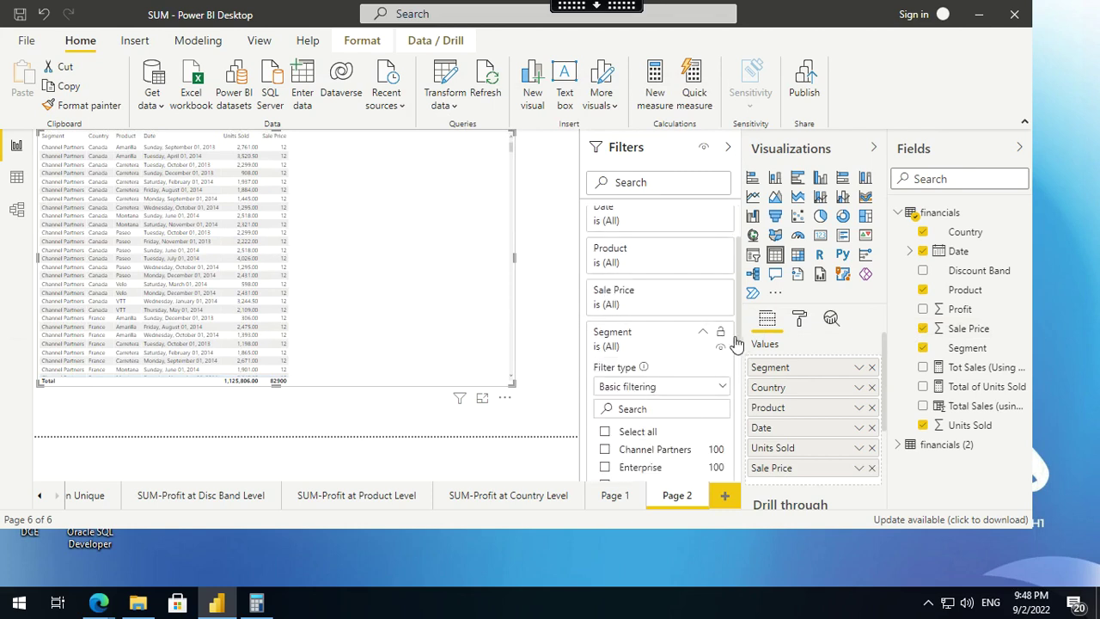
drag(737, 346, 737, 372)
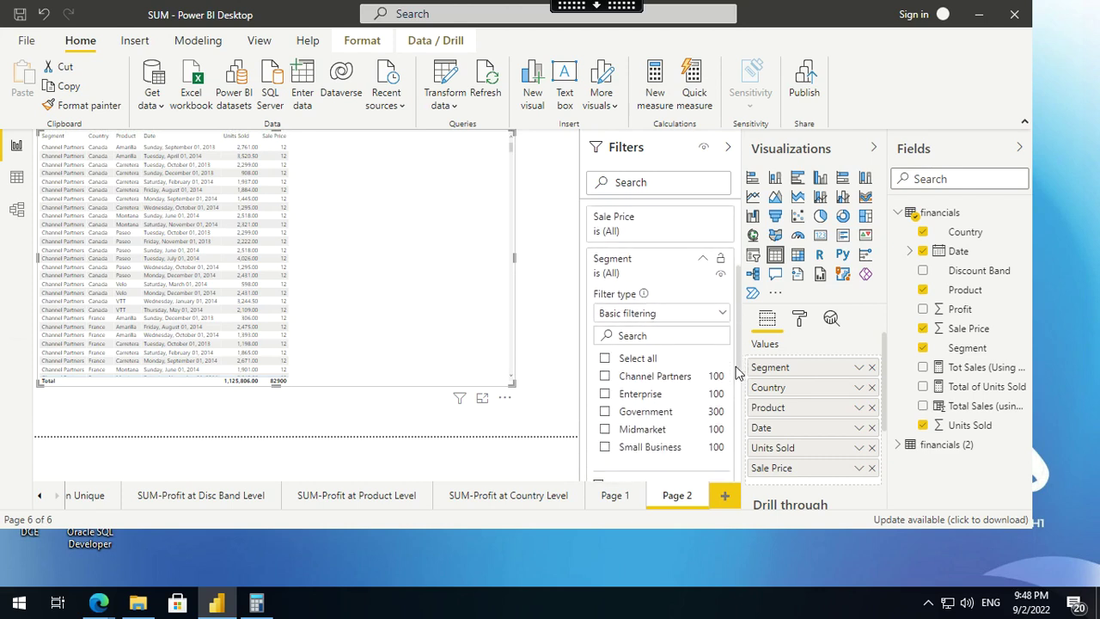
click(605, 412)
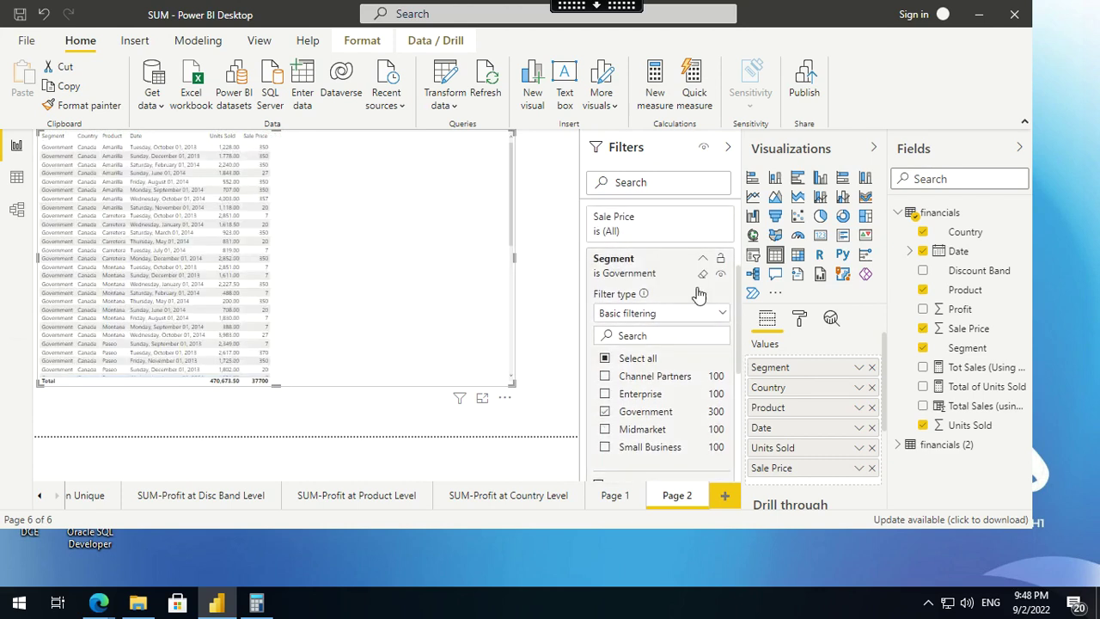
click(703, 260)
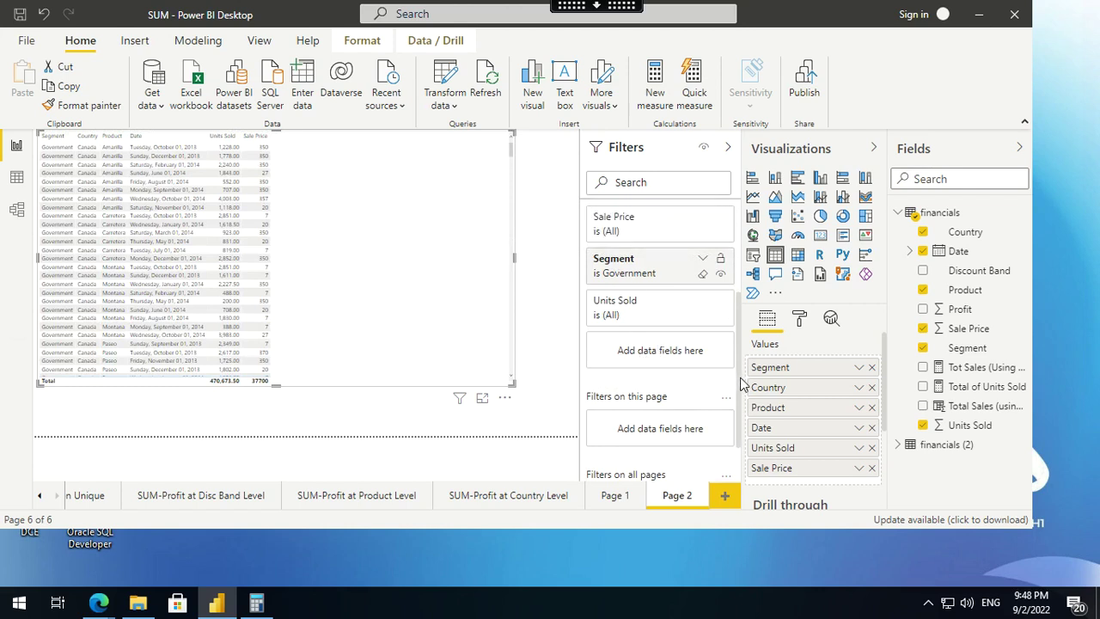
Filter the table's Country to Germany, leaving 89,080 units sold.
scroll(737, 384, up, 3)
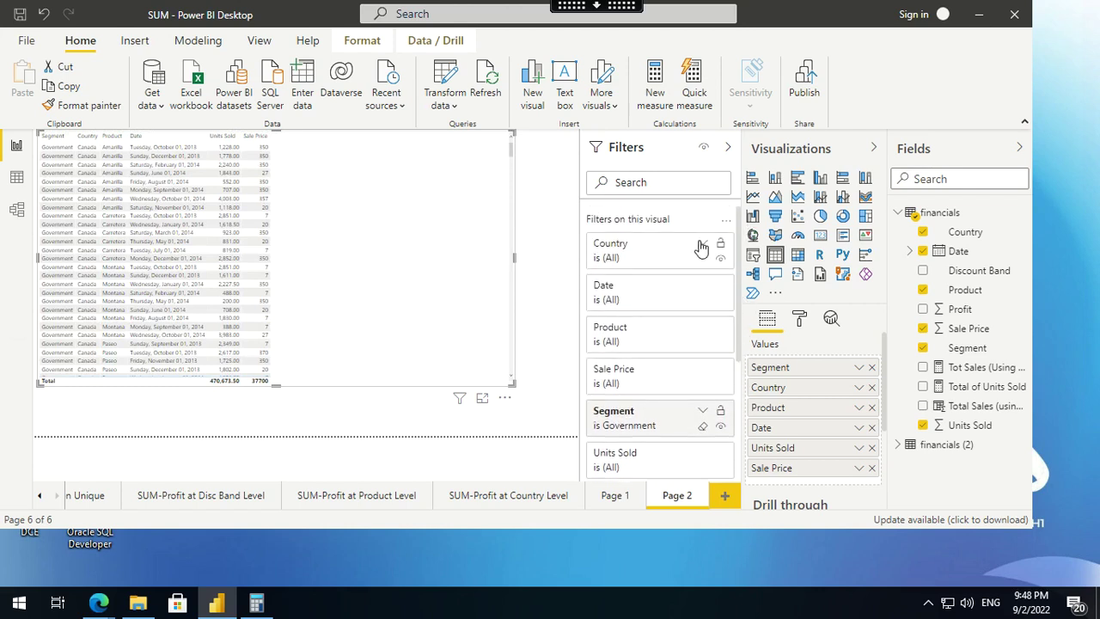
click(702, 245)
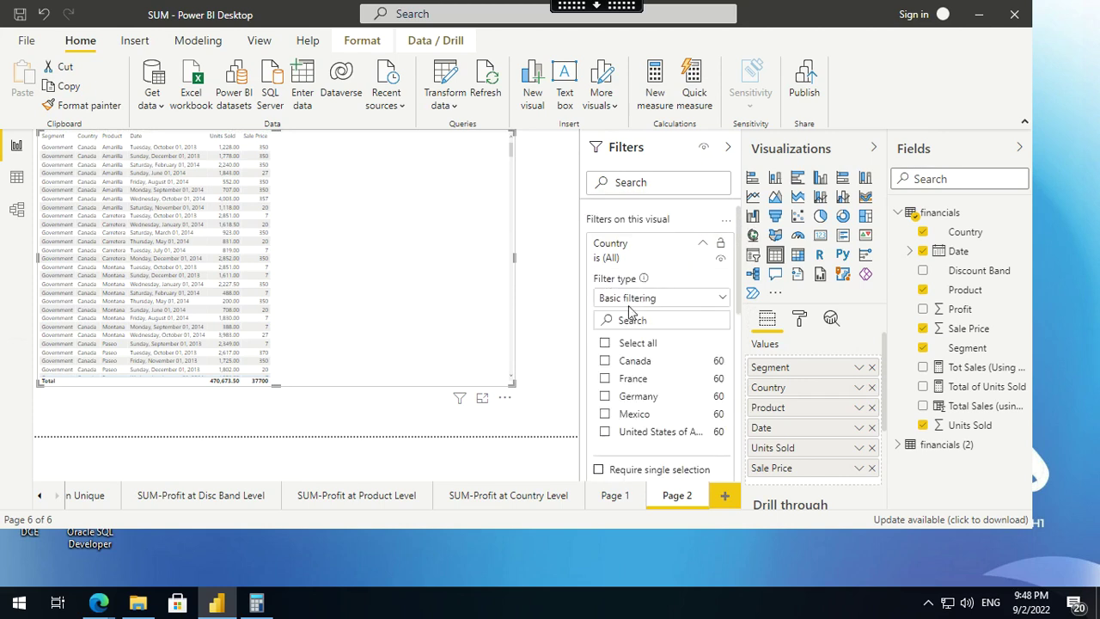
click(606, 397)
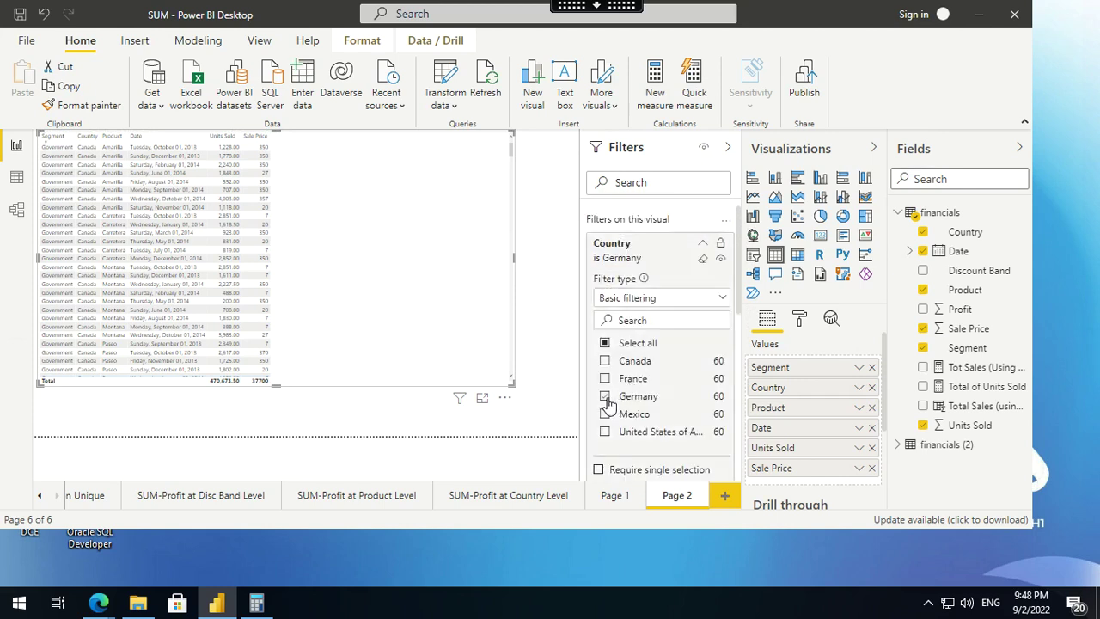
click(703, 244)
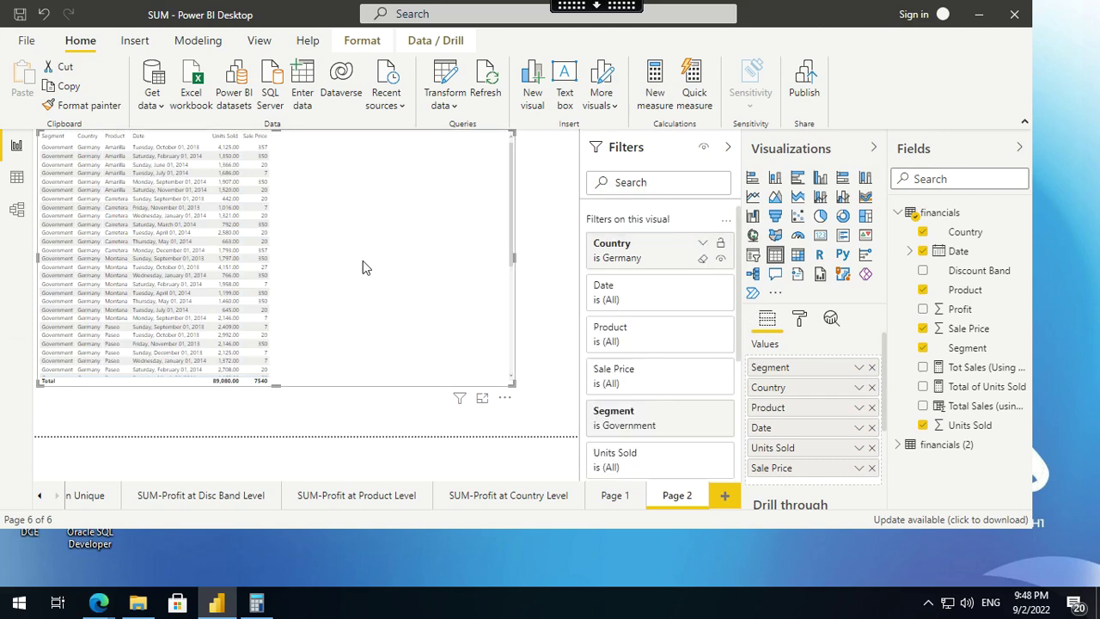
click(798, 320)
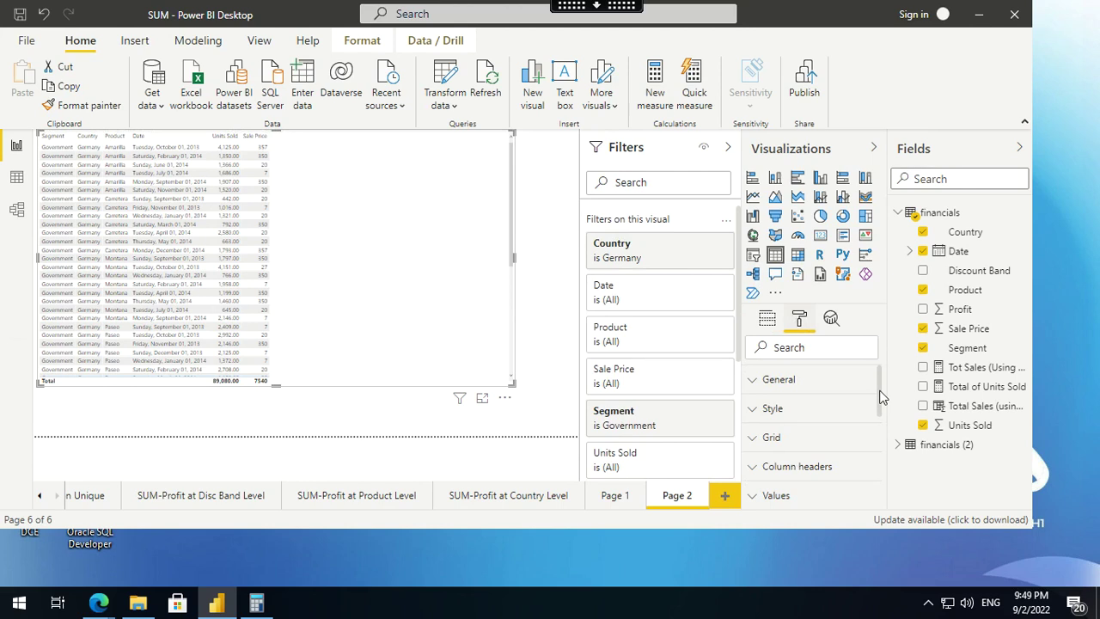
Raise the table's values text size to 18 pt and enlarge the visual to show more rows.
scroll(781, 415, down, 3)
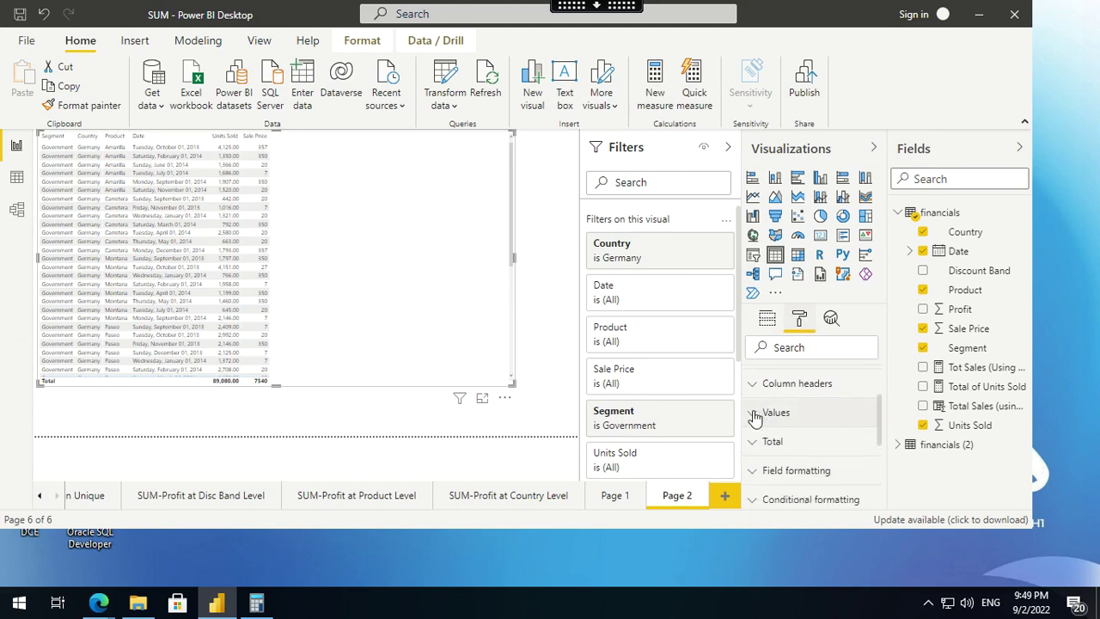
click(753, 414)
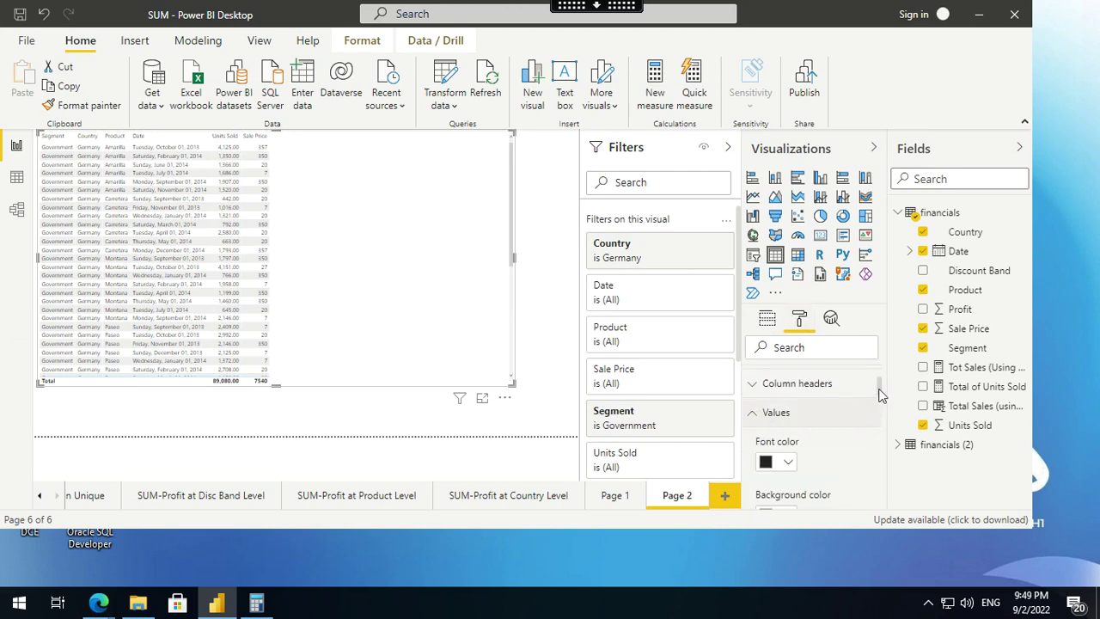
drag(881, 394, 883, 464)
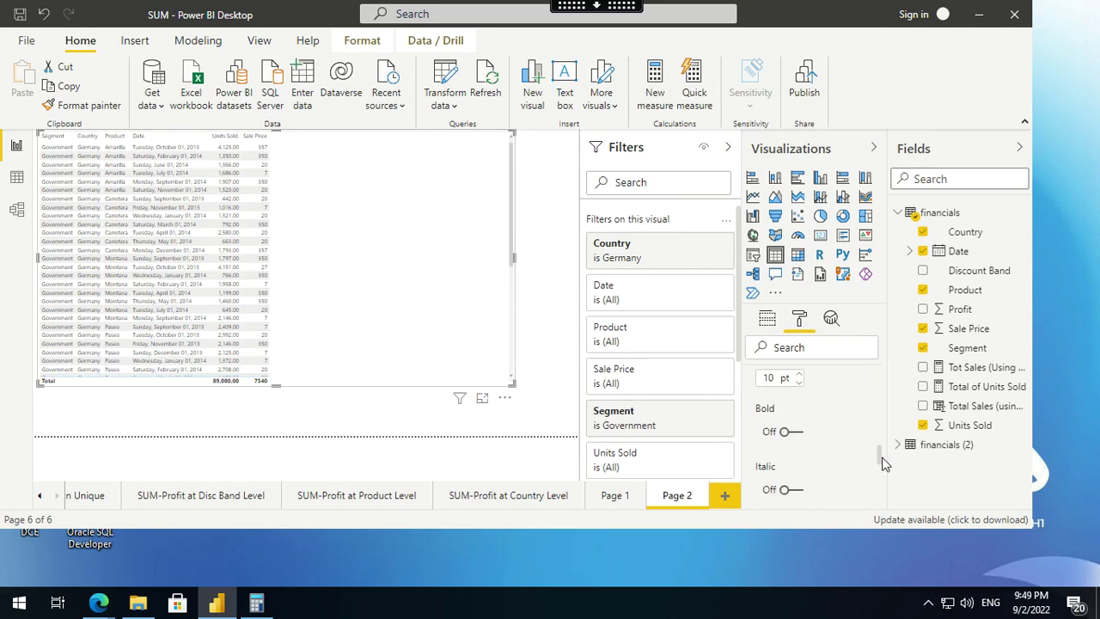
click(798, 378)
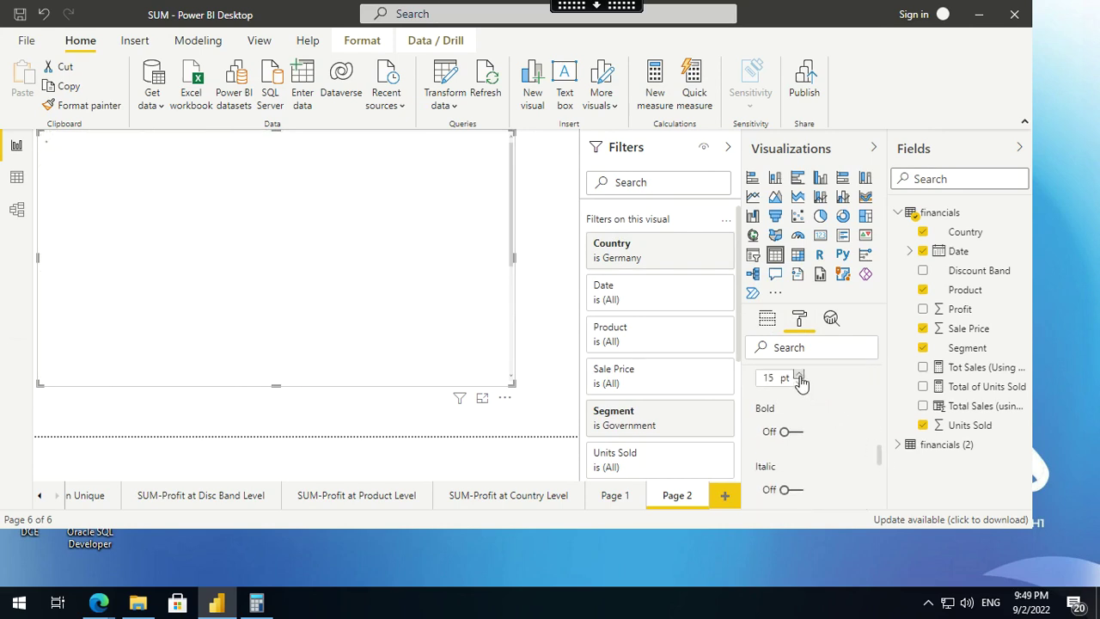
click(799, 378)
click(799, 378)
click(799, 378)
click(799, 378)
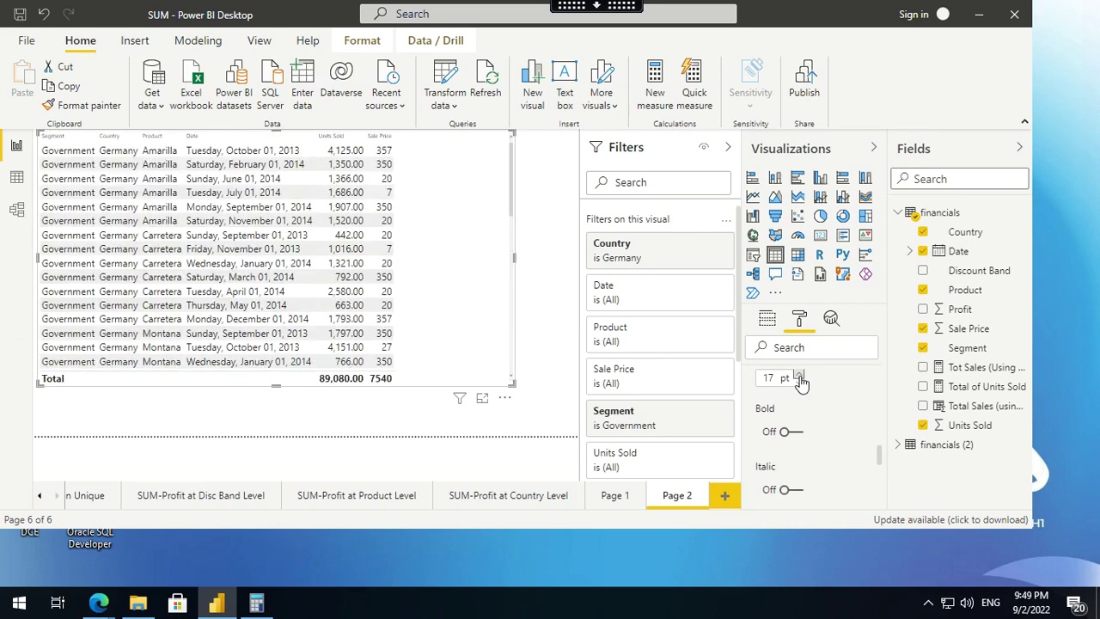
click(798, 378)
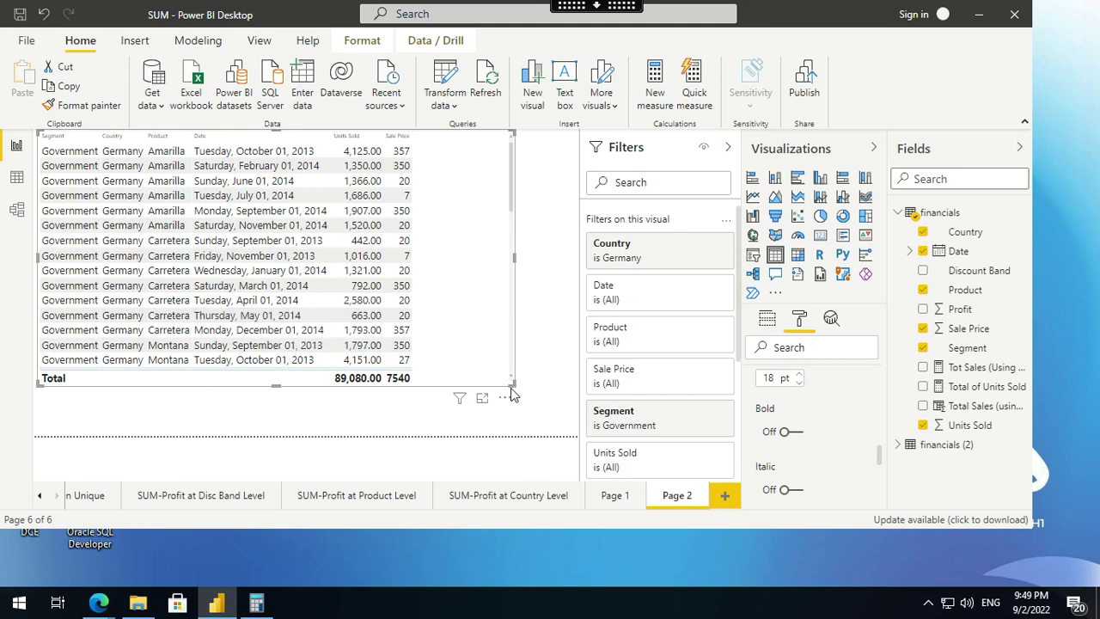
drag(511, 384, 557, 421)
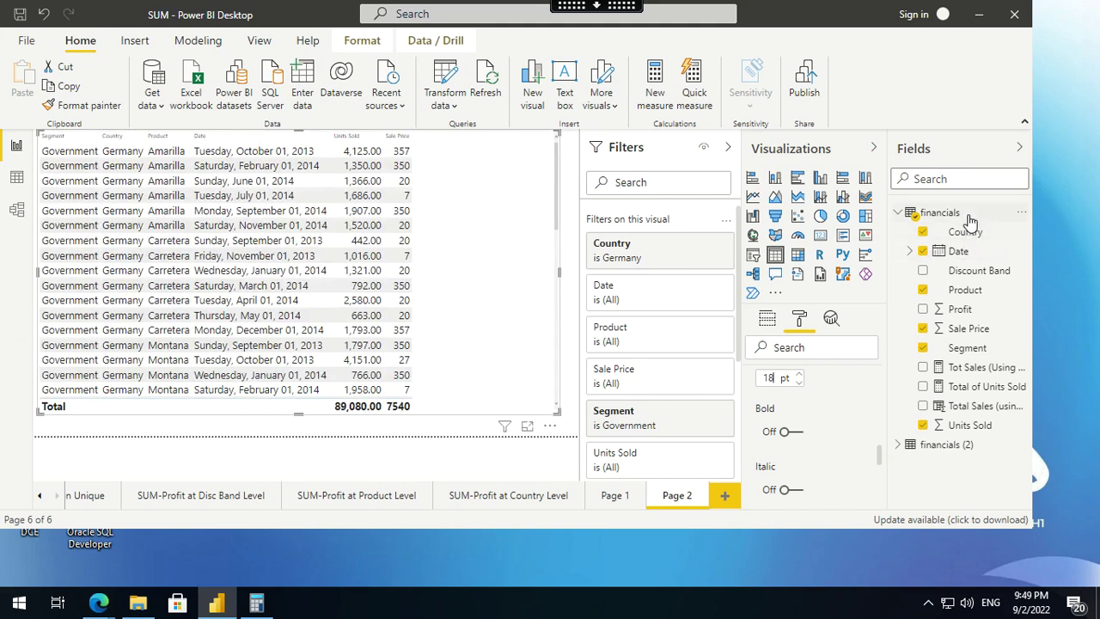
click(1024, 214)
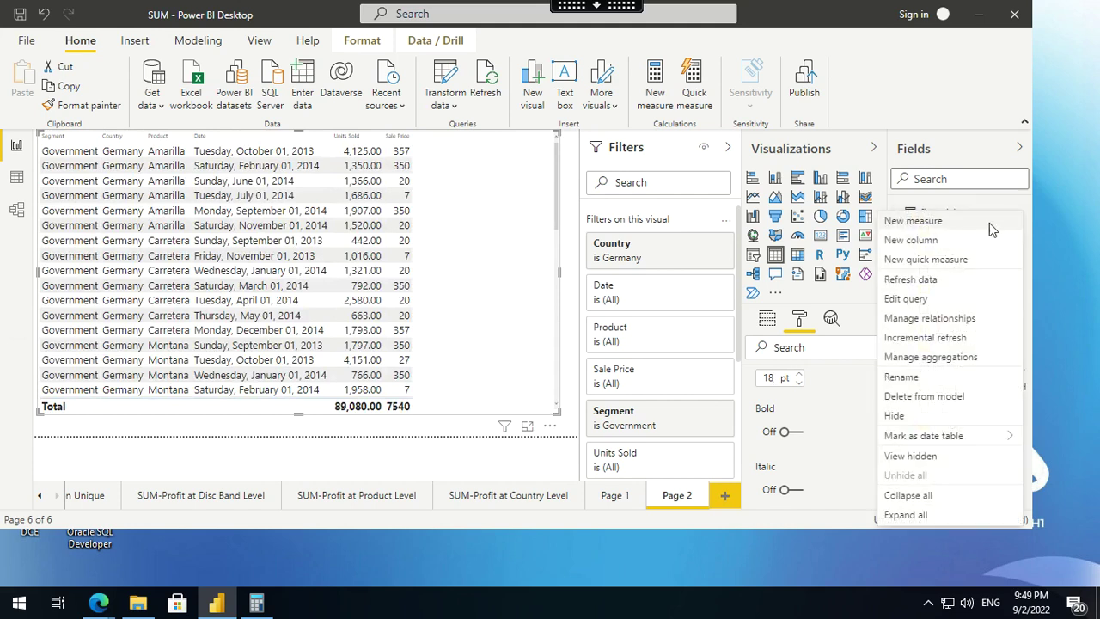
Rename the new measure to 'Tot Sales (Using SUMX)' and start a second formula line.
key(Escape)
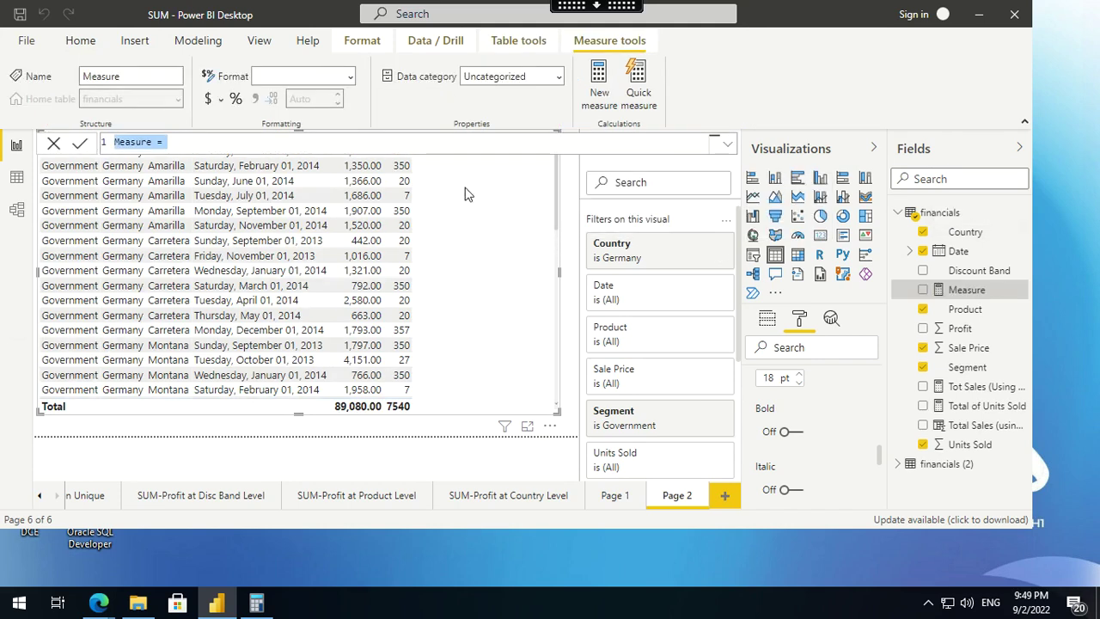
click(428, 143)
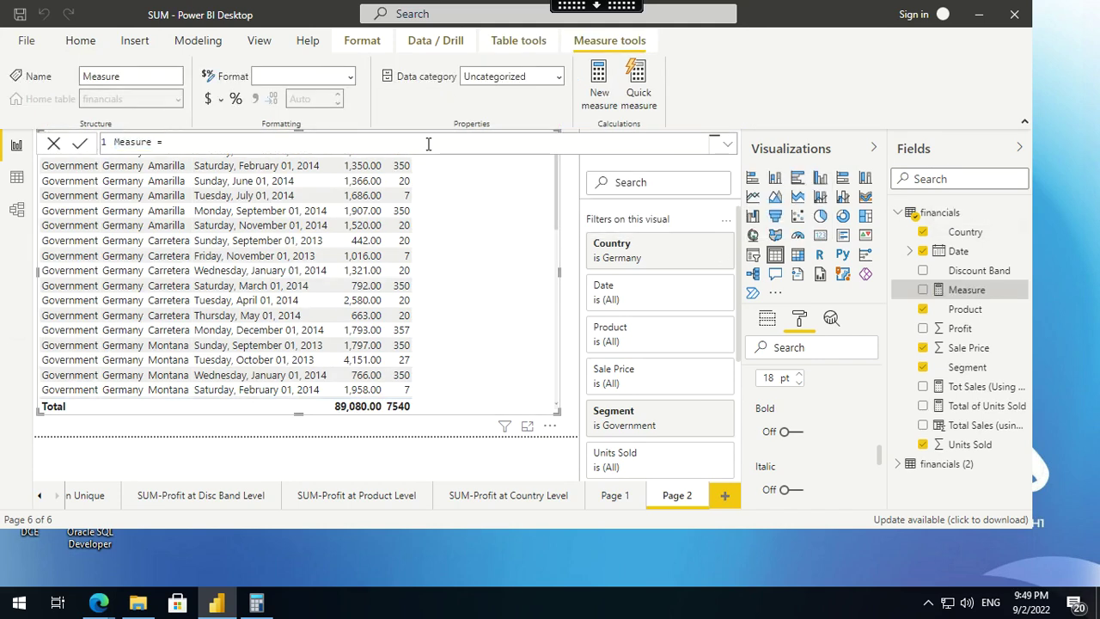
key(Left)
key(Left)
key(ctrl+shift+Left)
text(Tot Sales())
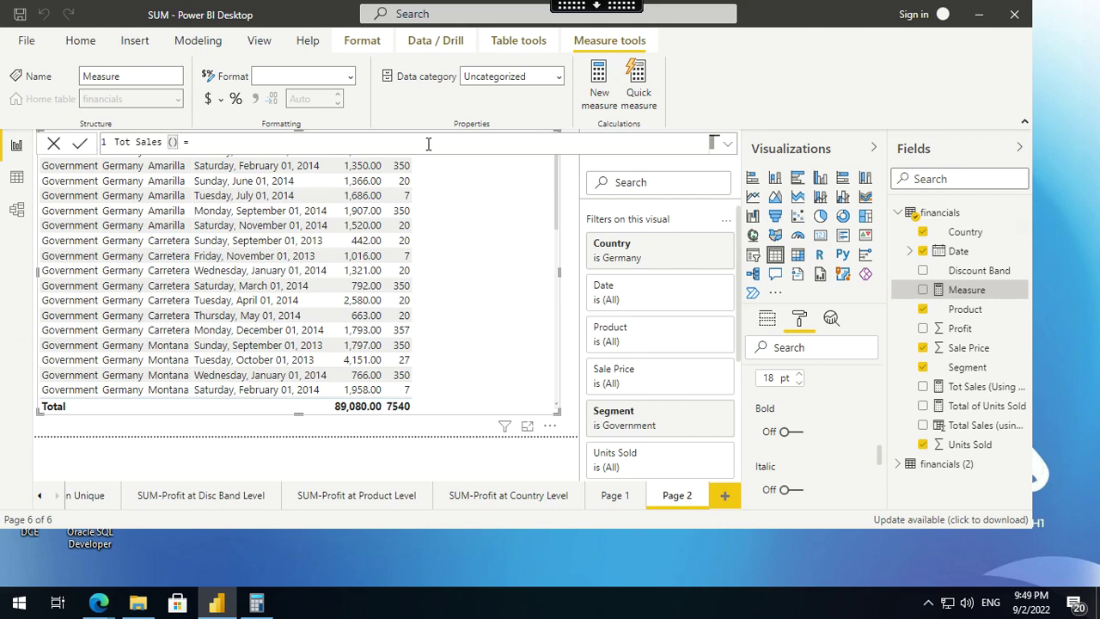
text(Using SUMX)
key(End)
key(shift+Return)
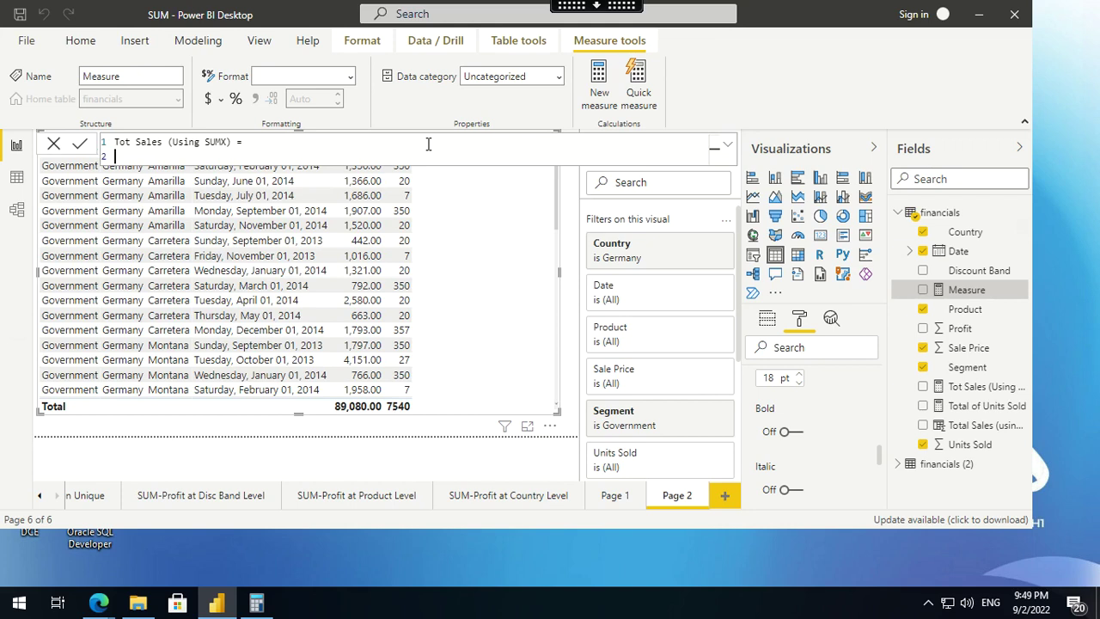
Begin the expression as SUMX(financials, and start typing the Units Sold column.
text(SUMX)
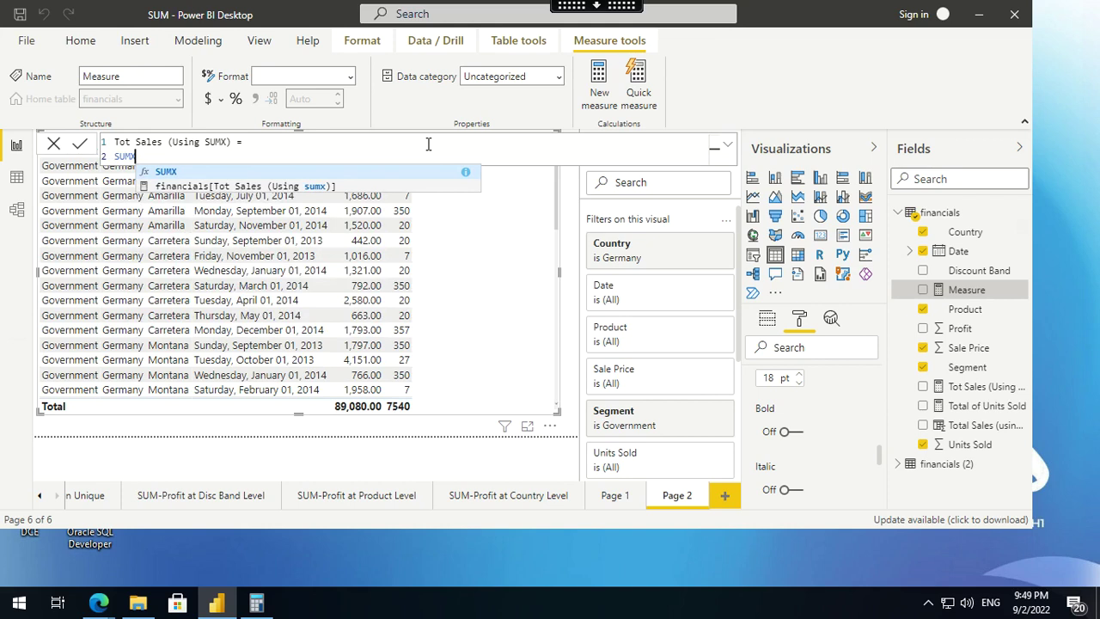
text(()
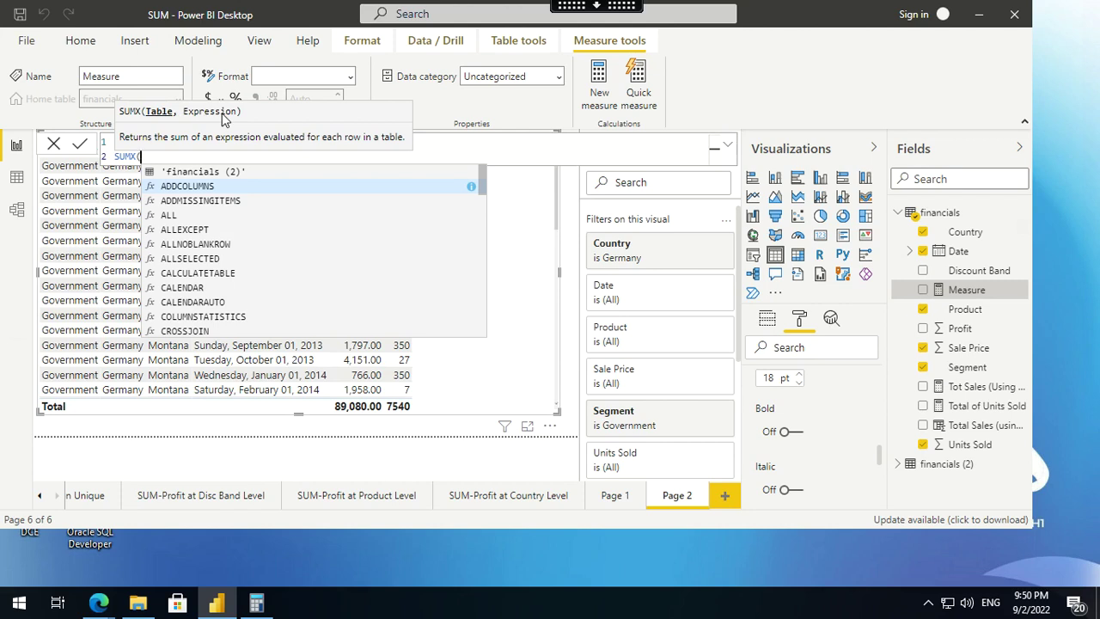
text(Fina)
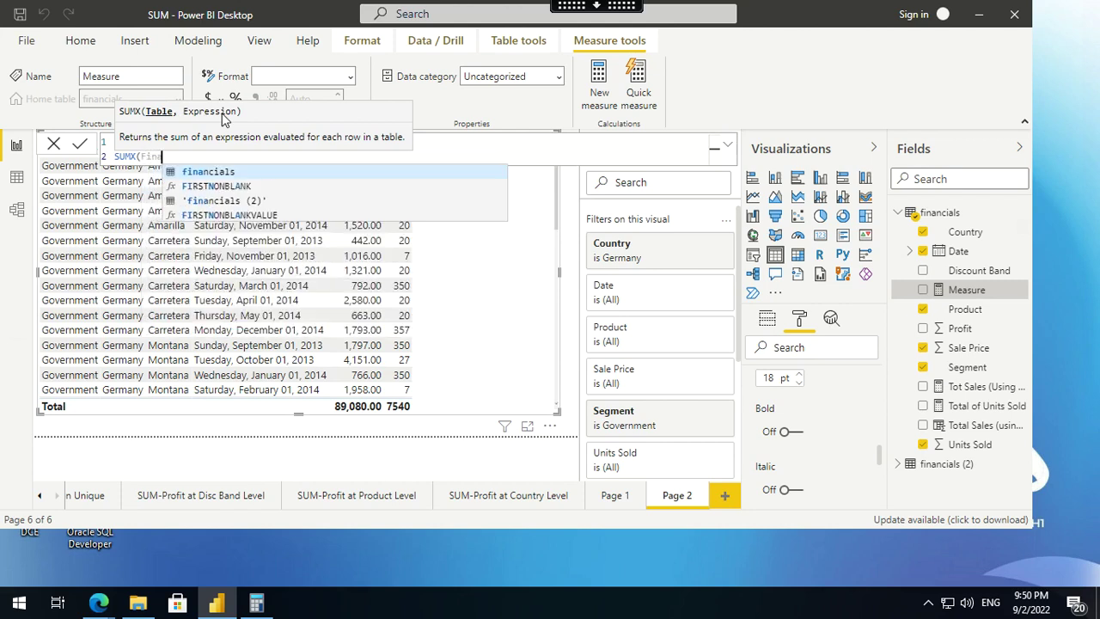
click(237, 173)
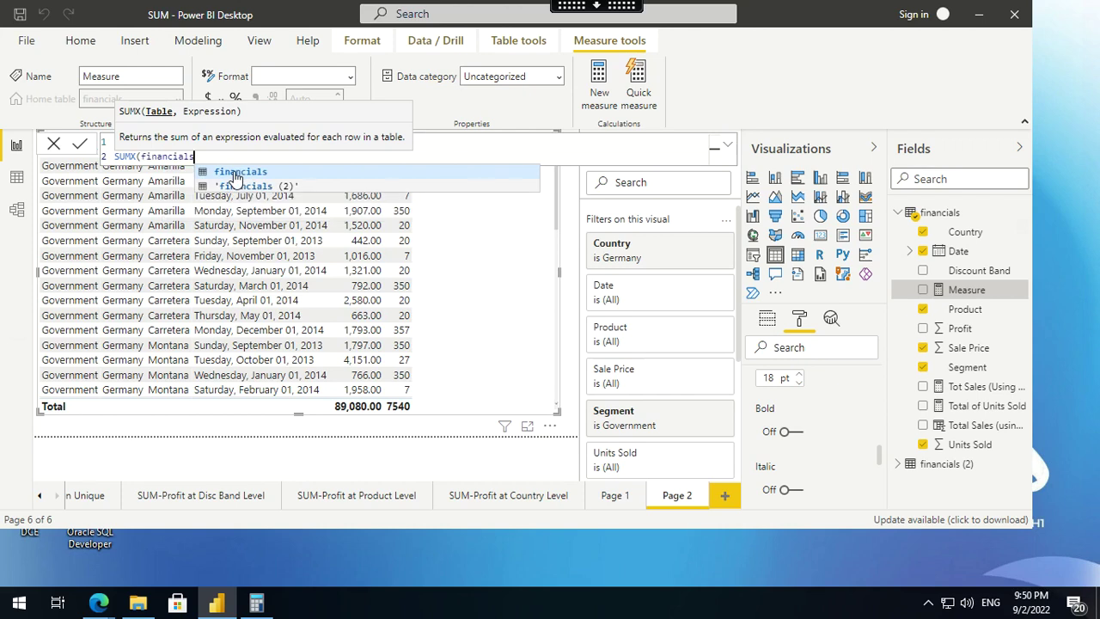
text(,)
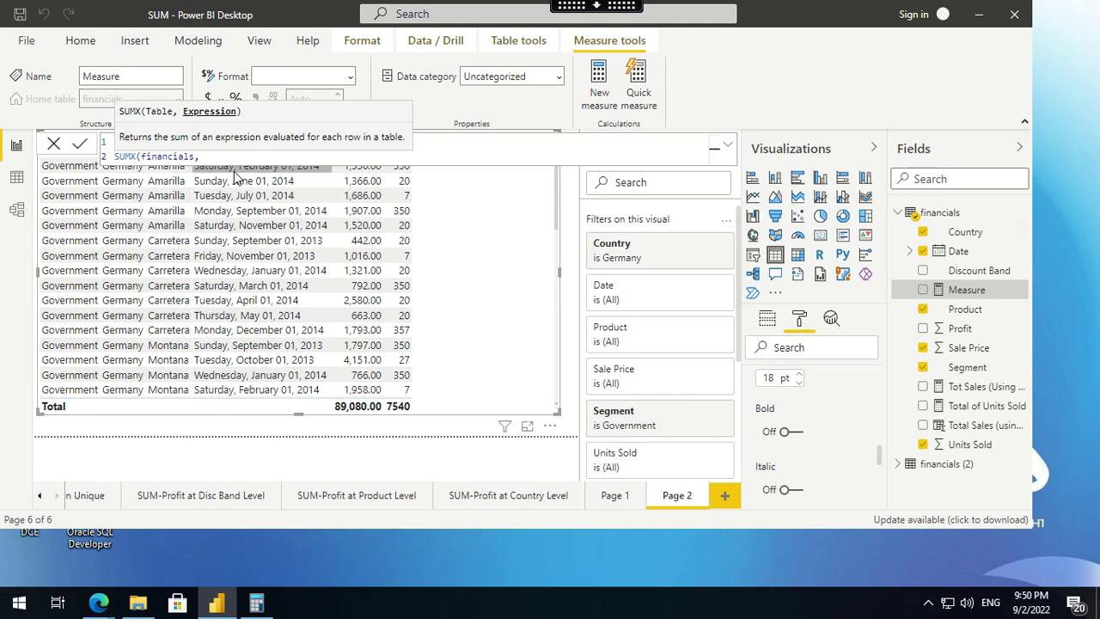
text(unit)
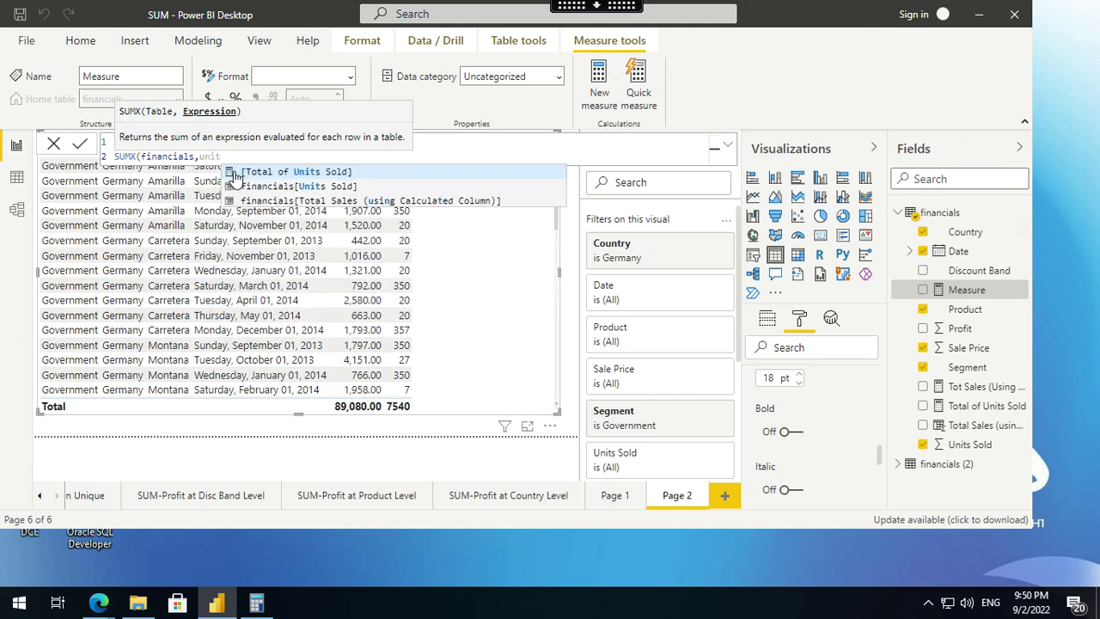
Complete the formula as SUMX(financials,financials[Units Sold]*financials[Sale Price]) and commit it.
click(277, 186)
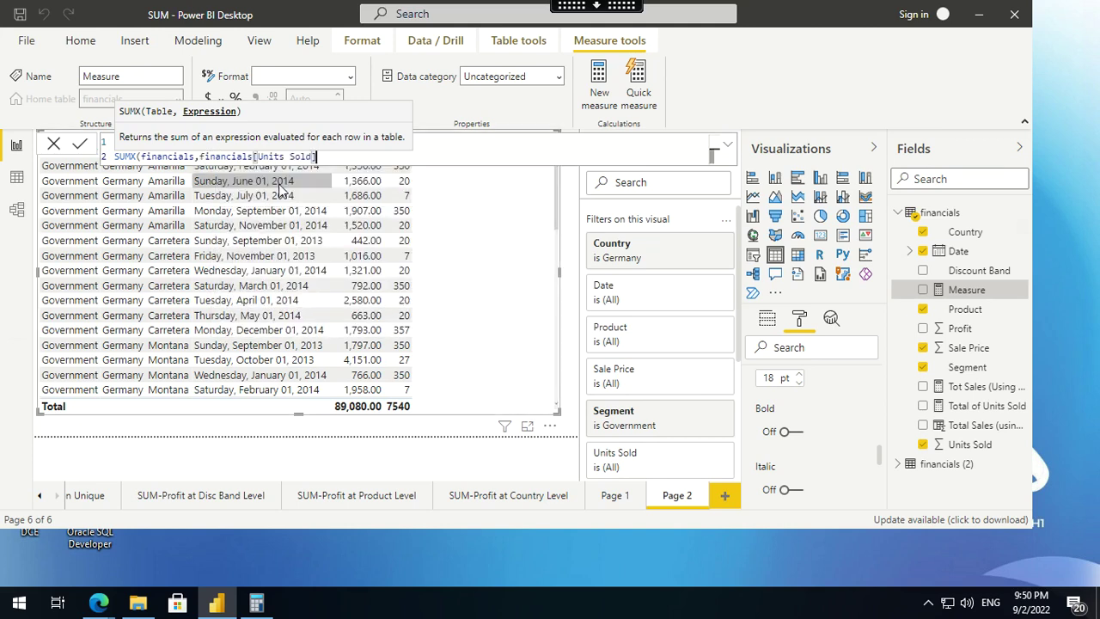
text(*Sale)
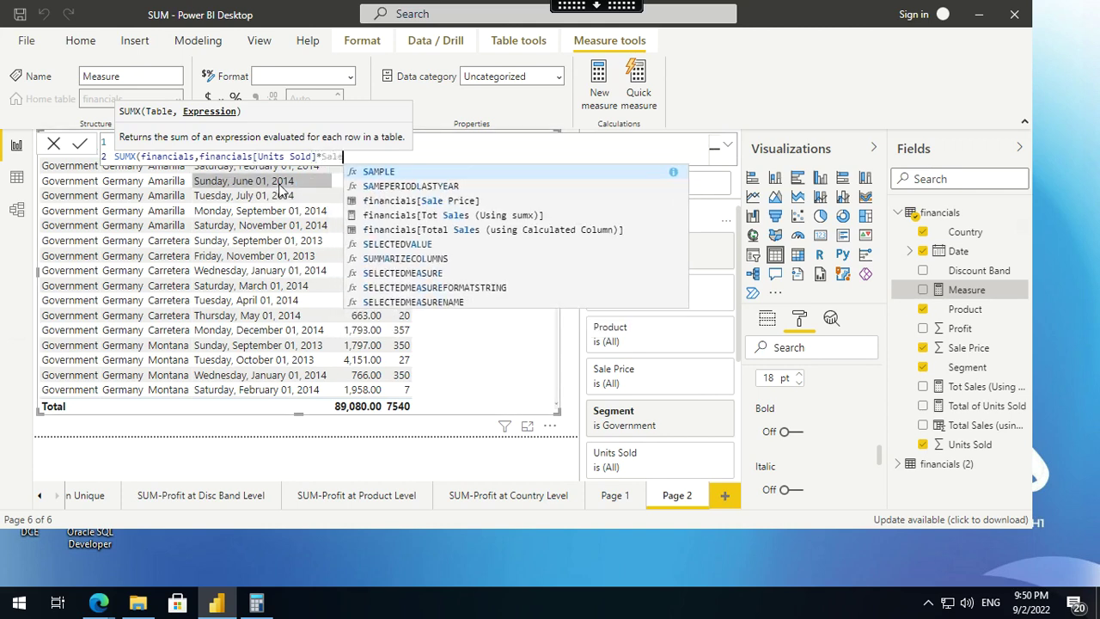
key(Down)
key(Down)
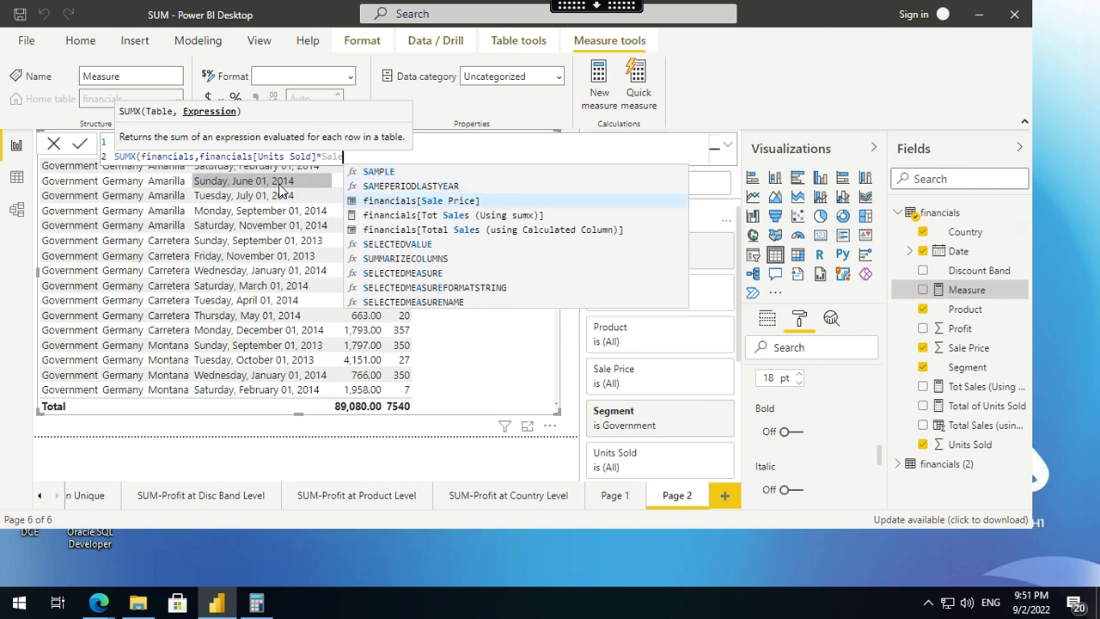
key(Down)
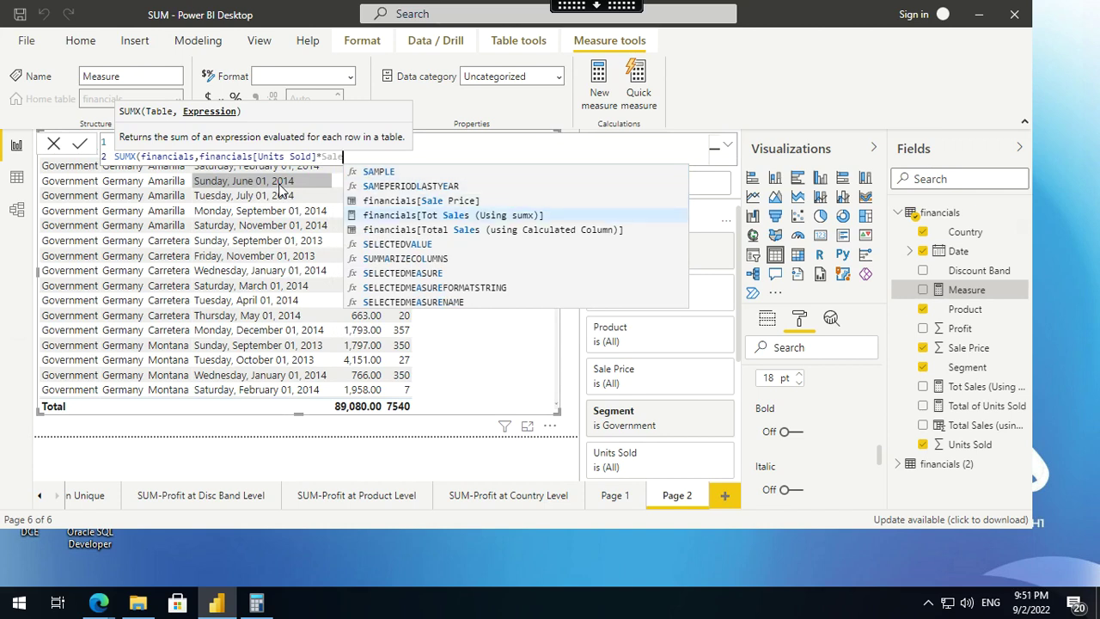
key(Up)
key(Tab)
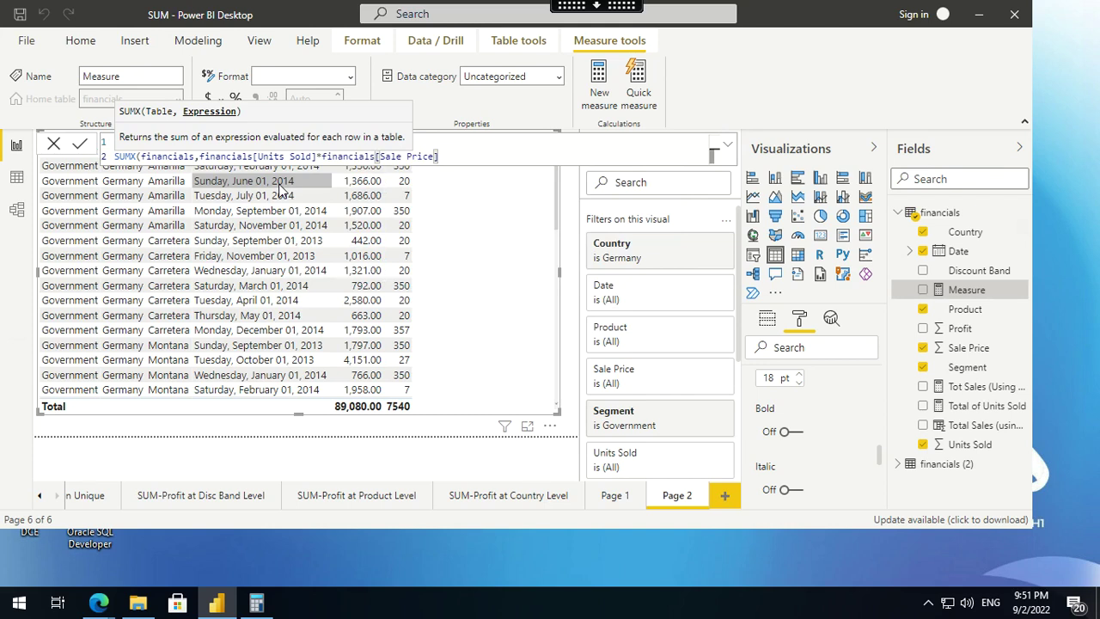
text())
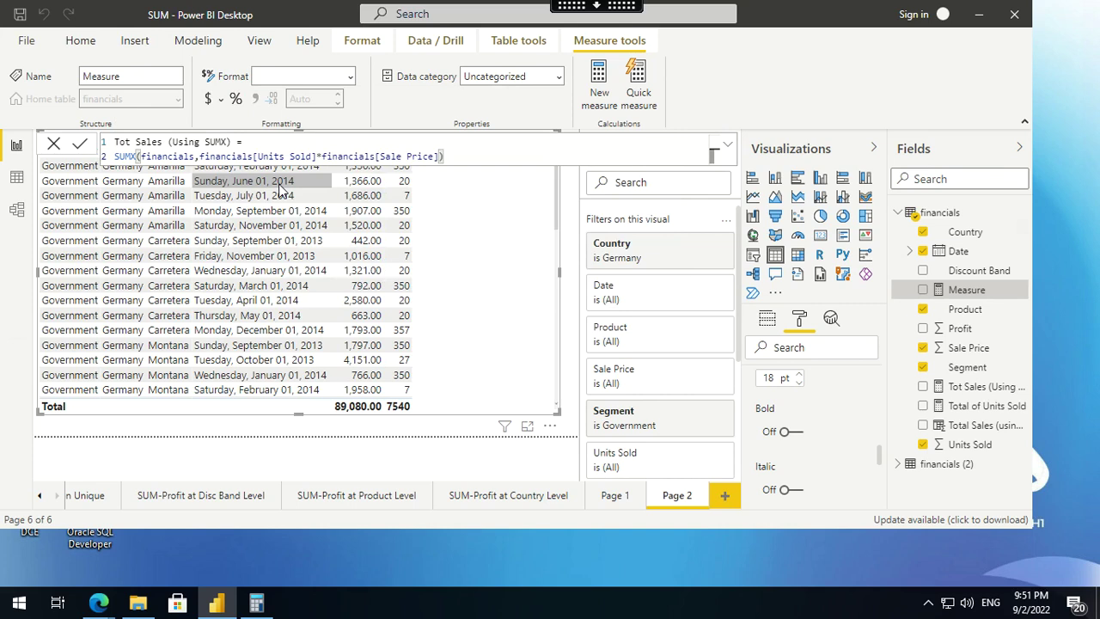
key(Return)
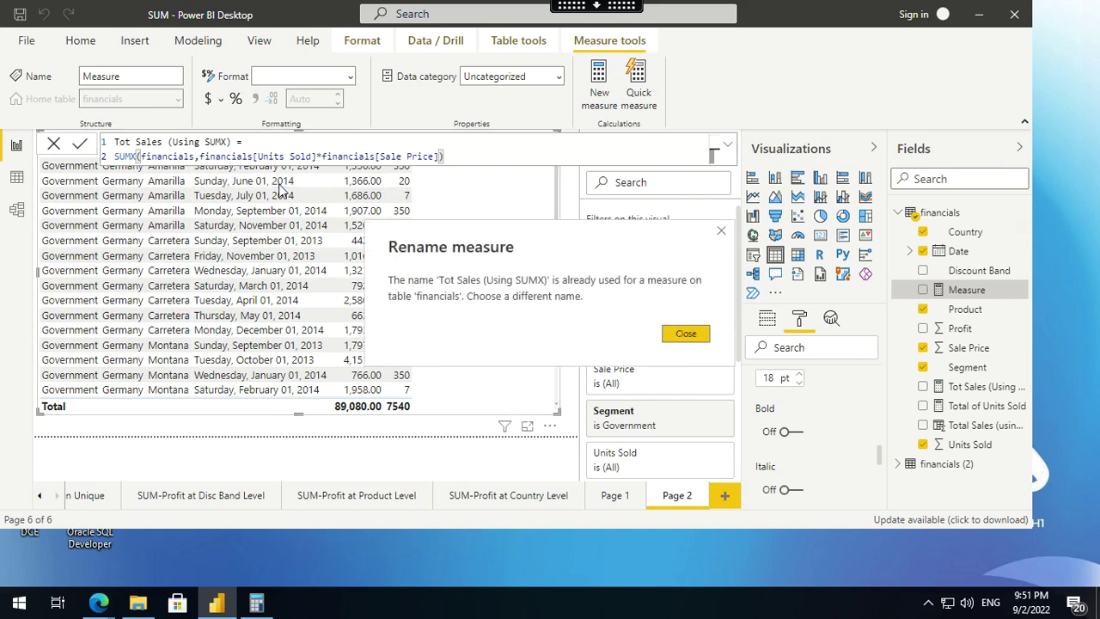
Dismiss the duplicate-name warning and save the measure as Tot Sales (Using SUMX1).
click(684, 335)
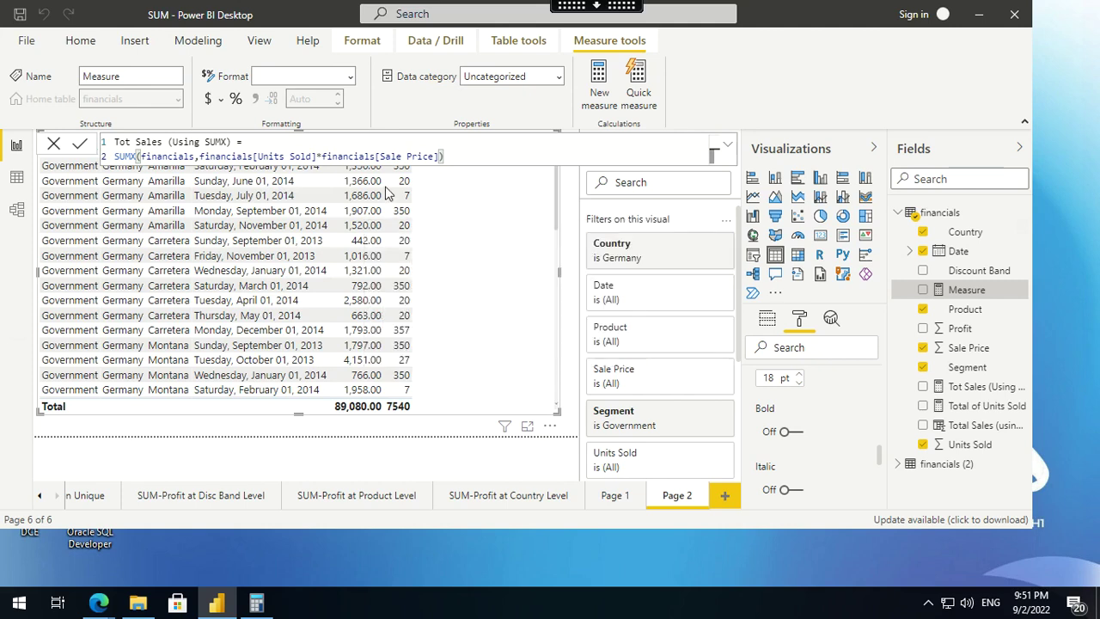
click(232, 142)
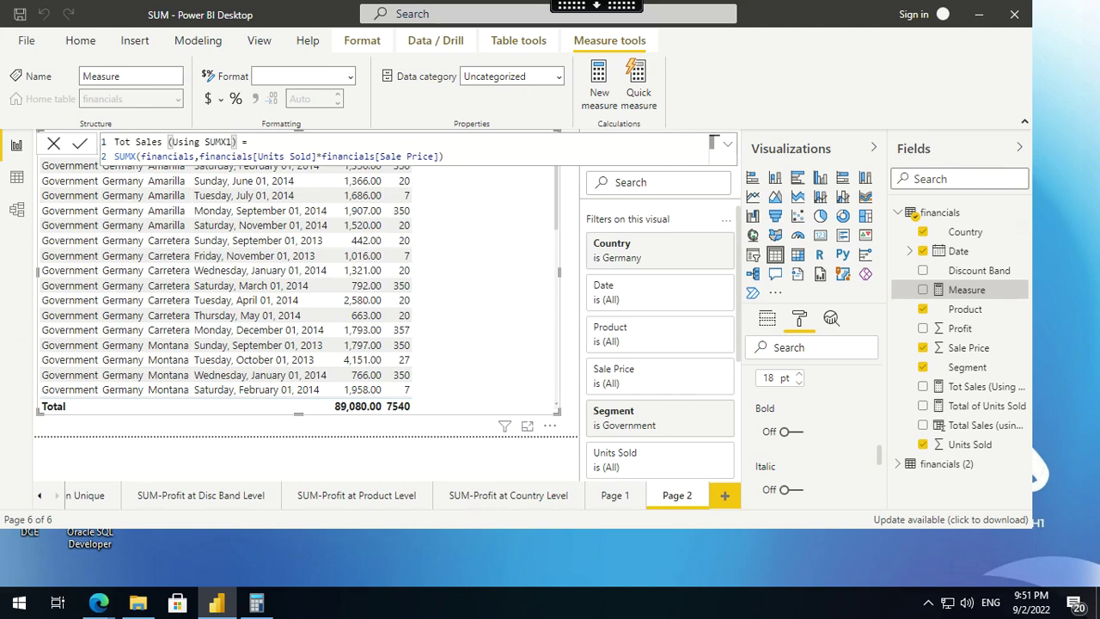
key(Return)
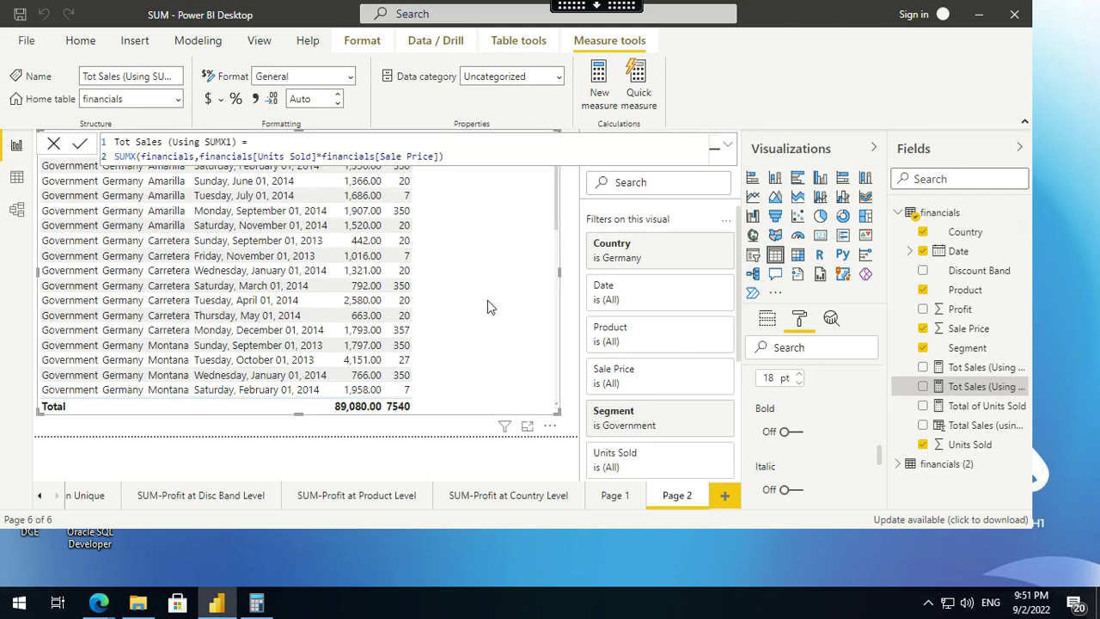
Add Tot Sales (Using SUMX1) to the table, showing a 12,011,352.00 total.
click(923, 387)
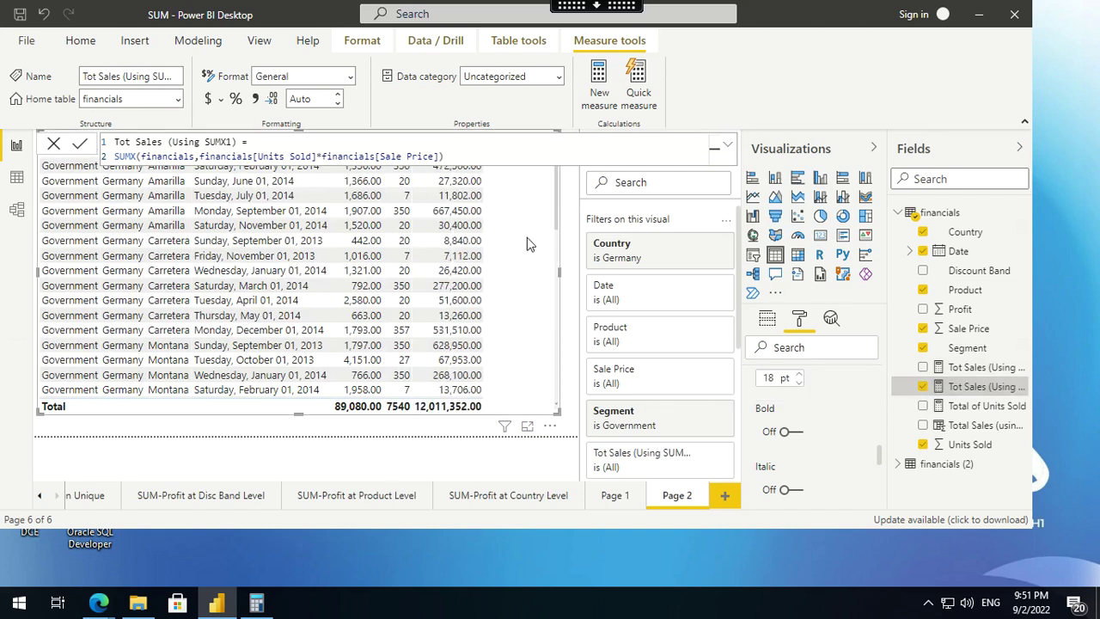
click(54, 143)
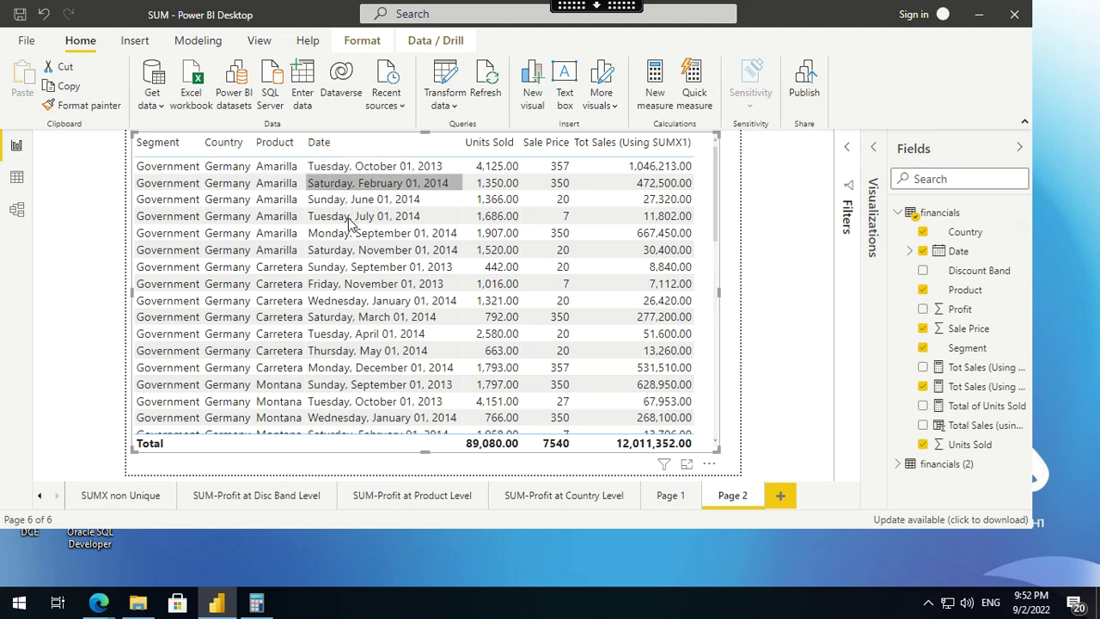
click(847, 152)
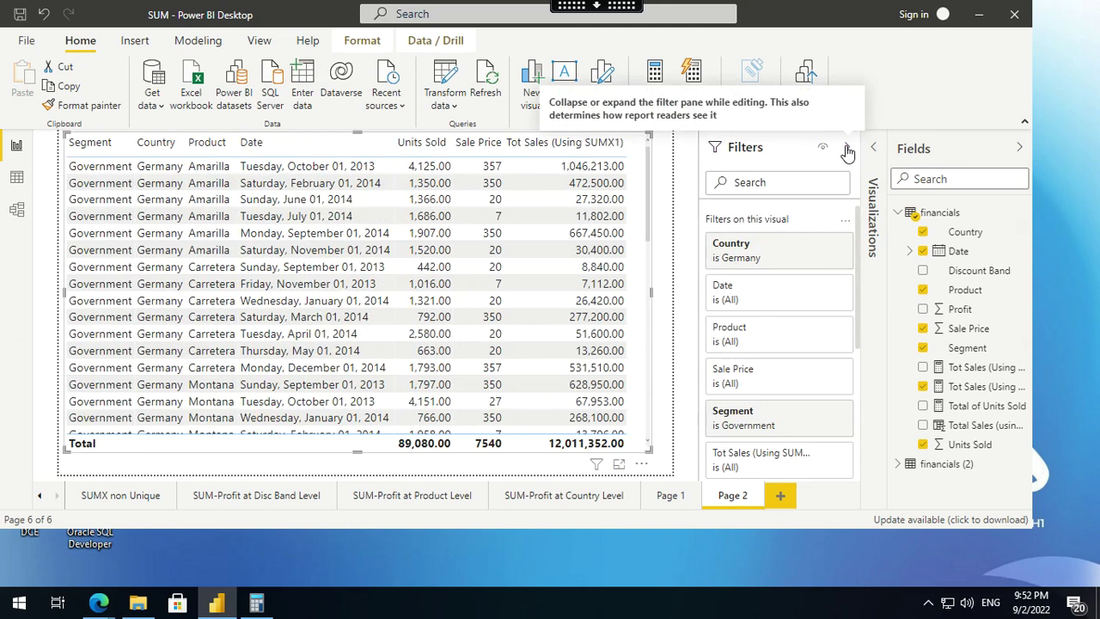
Filter the table's Date to Tuesday, October 01, 2013, then view the underlying data rows.
click(821, 287)
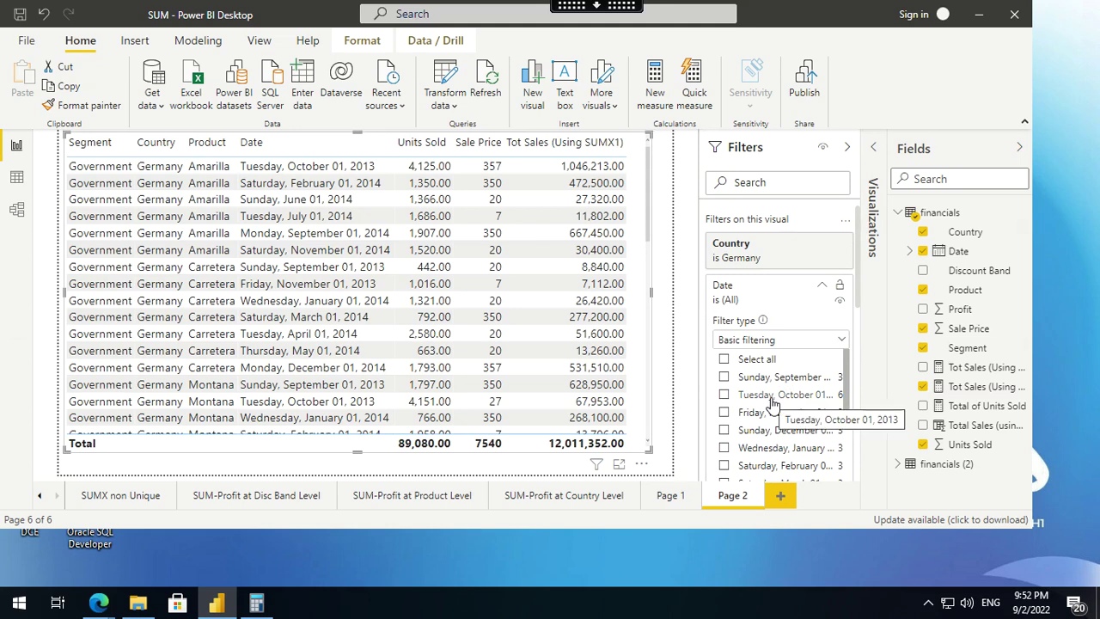
click(725, 395)
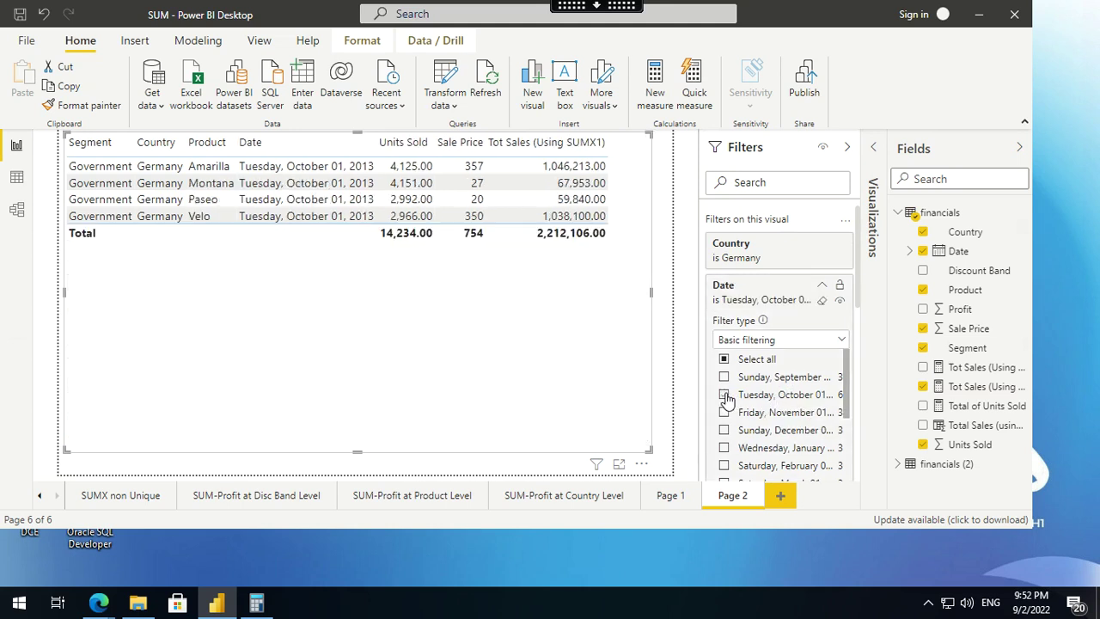
click(16, 180)
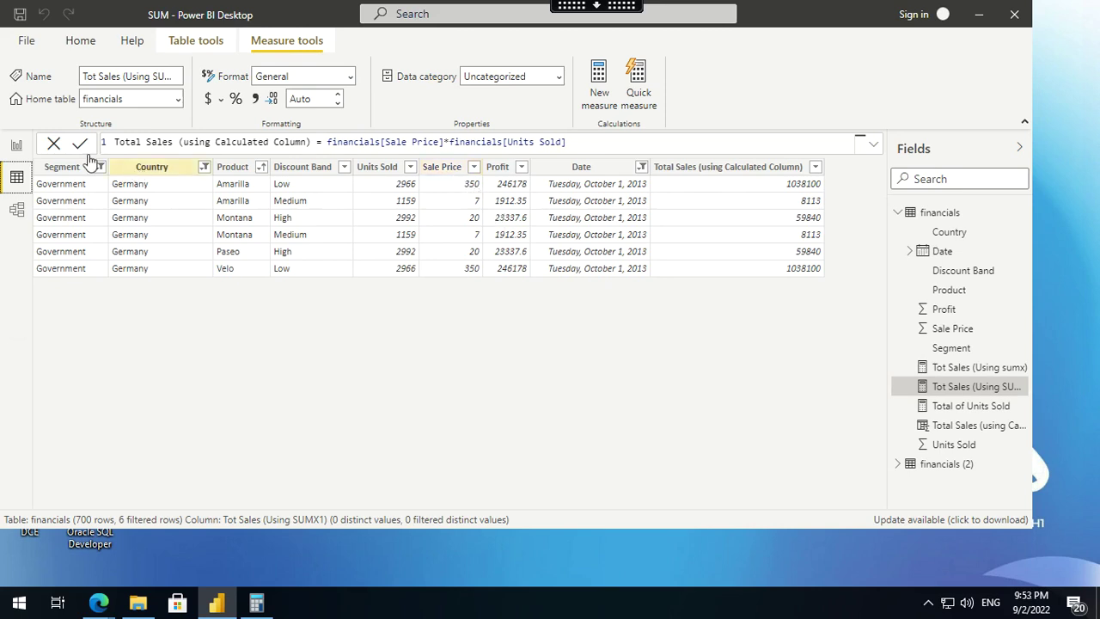
Return to the report page after reviewing the six filtered data rows.
click(17, 147)
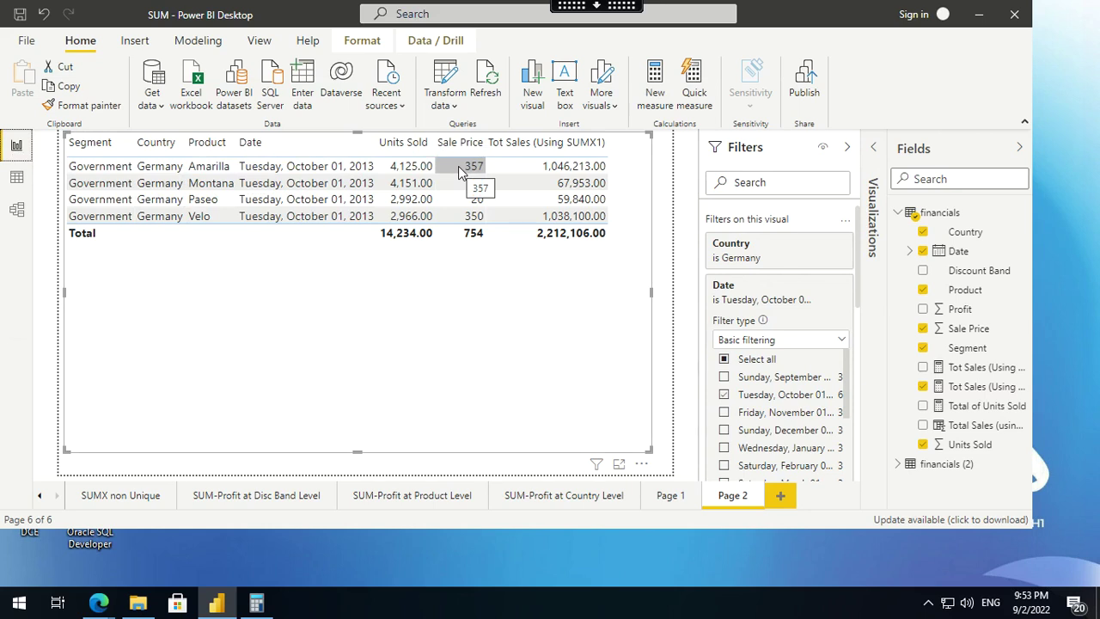
Recheck the data rows, return to the report, and open the Run box for calc.
click(16, 178)
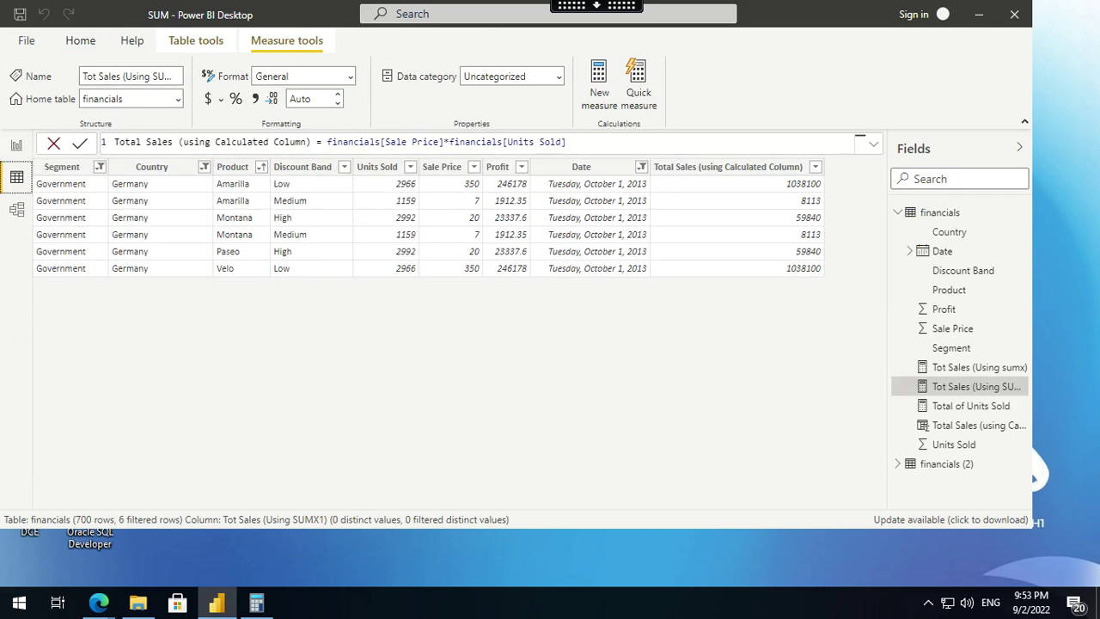
click(16, 145)
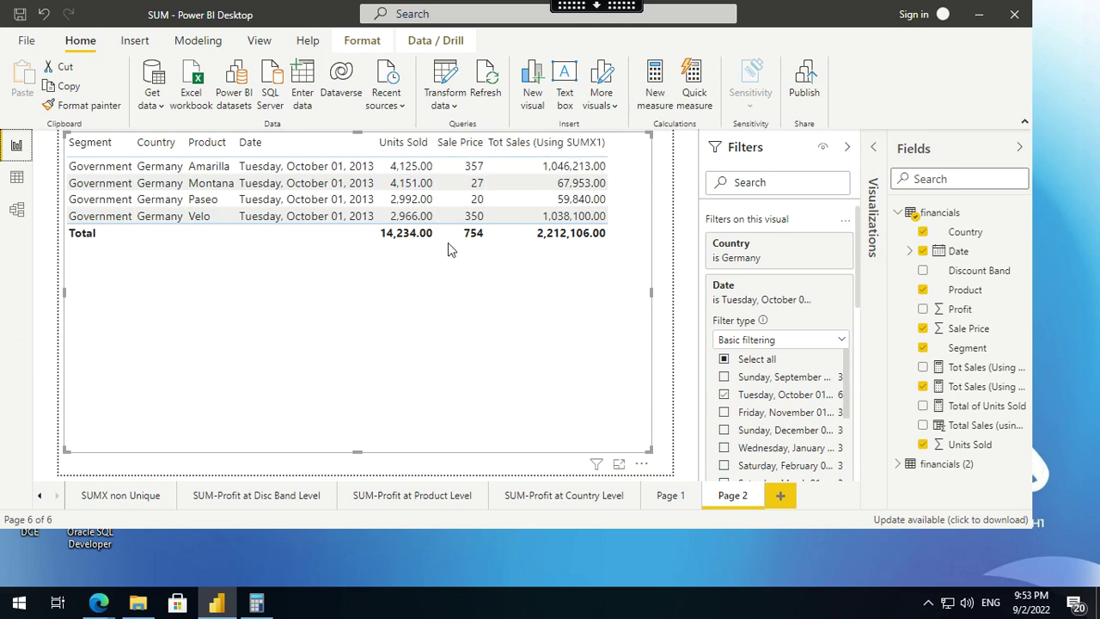
key(super+r)
In Calculator, compute 4125 × 357 = 1,472,625 and move the window aside.
key(Return)
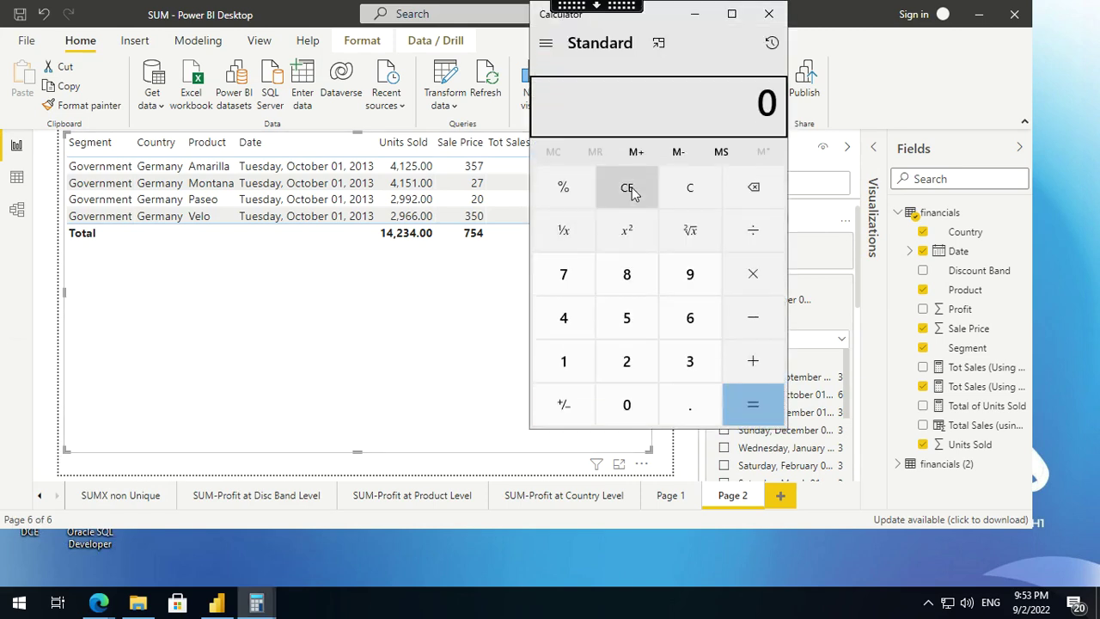
text(4125)
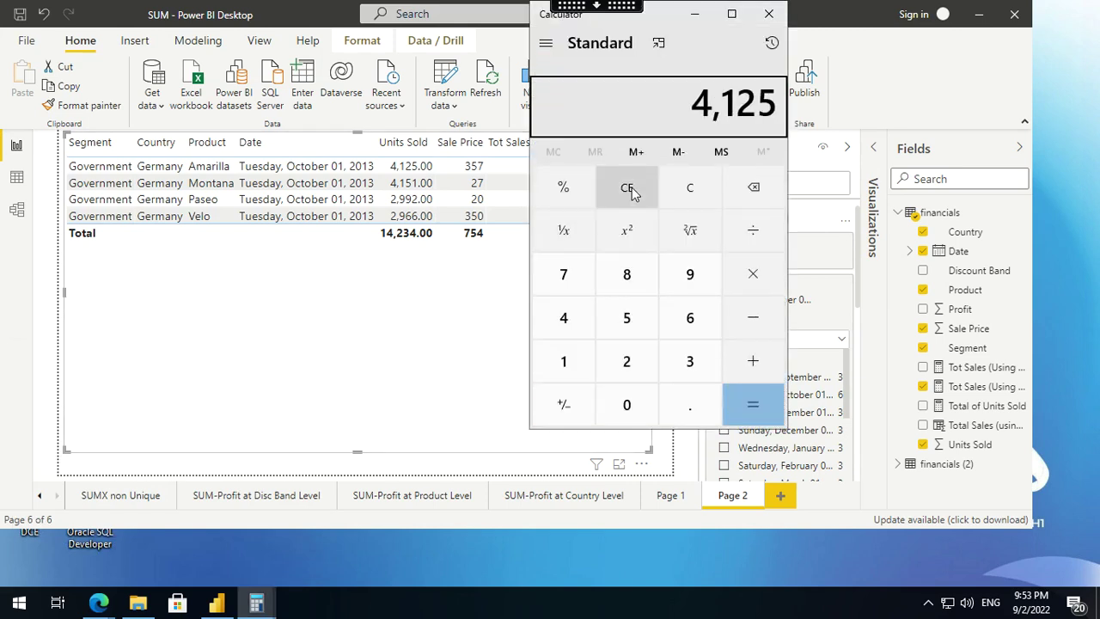
key(asterisk)
text(357)
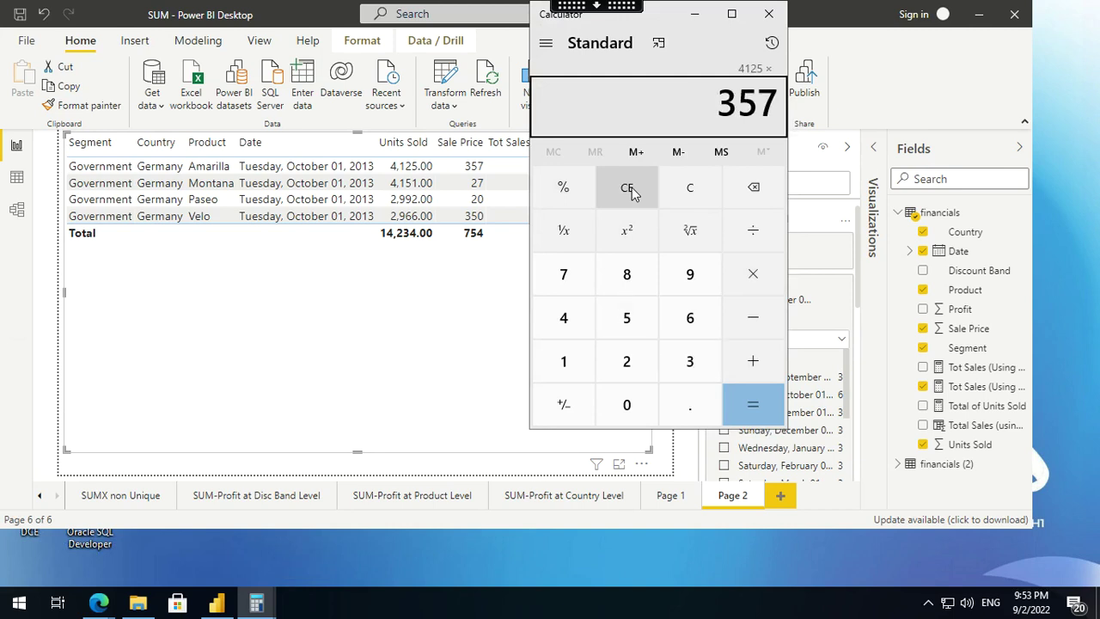
key(Return)
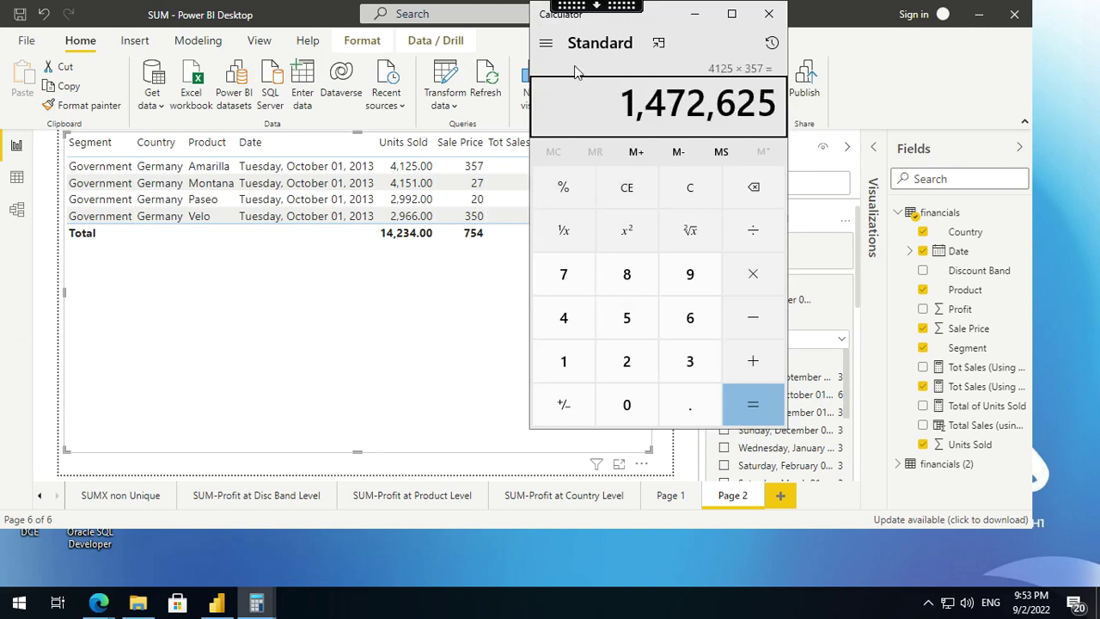
drag(661, 14, 834, 37)
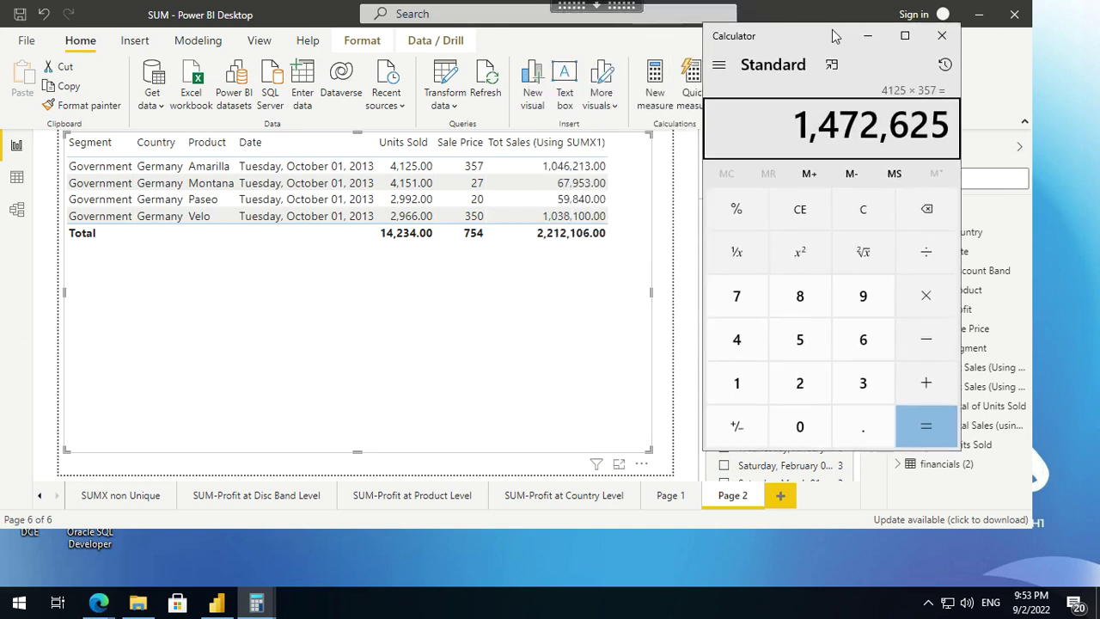
Compare Amarilla's Tot Sales of 1,046,213.00 against its Low and Medium discount-band data rows.
click(600, 168)
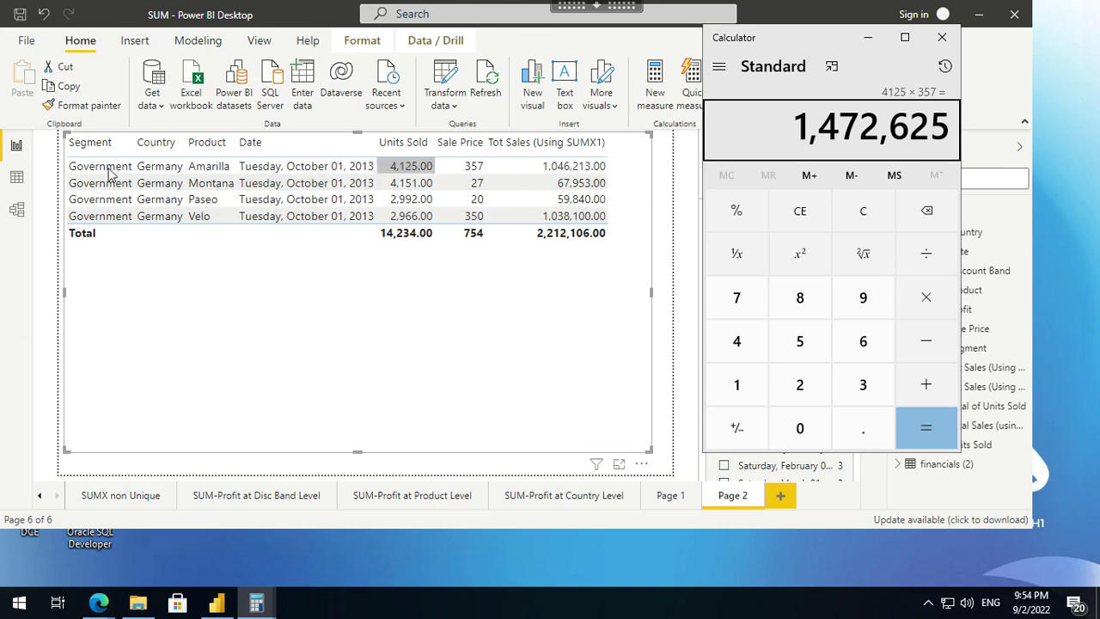
click(17, 177)
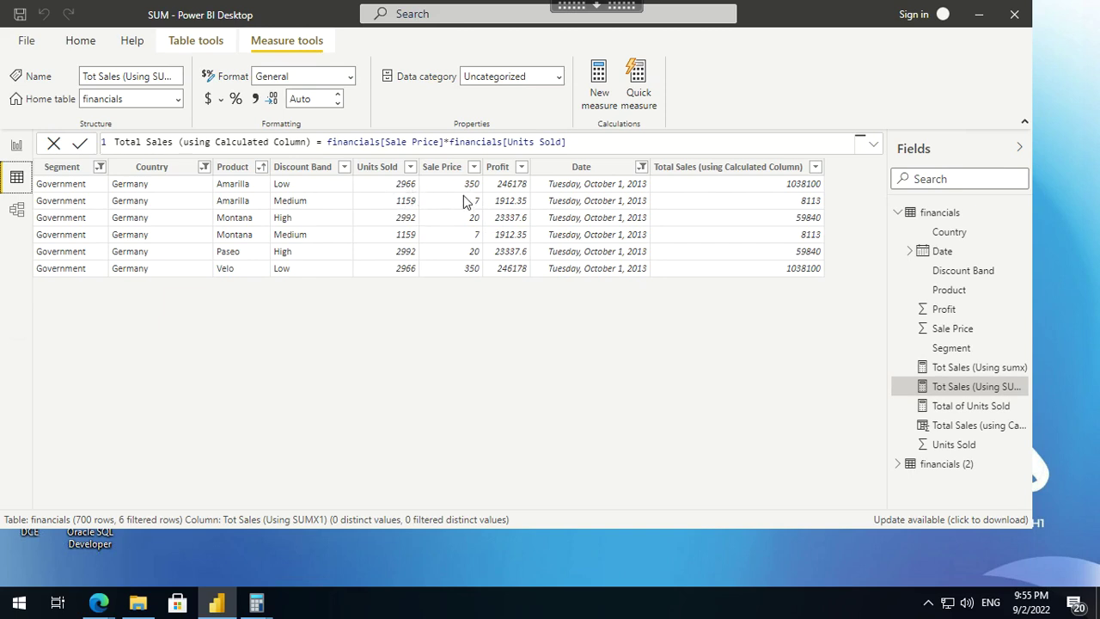
Compare Amarilla's Tot Sales of 1,046,213.00 on the report with the noted A (1038100) and B (8113) values.
click(17, 146)
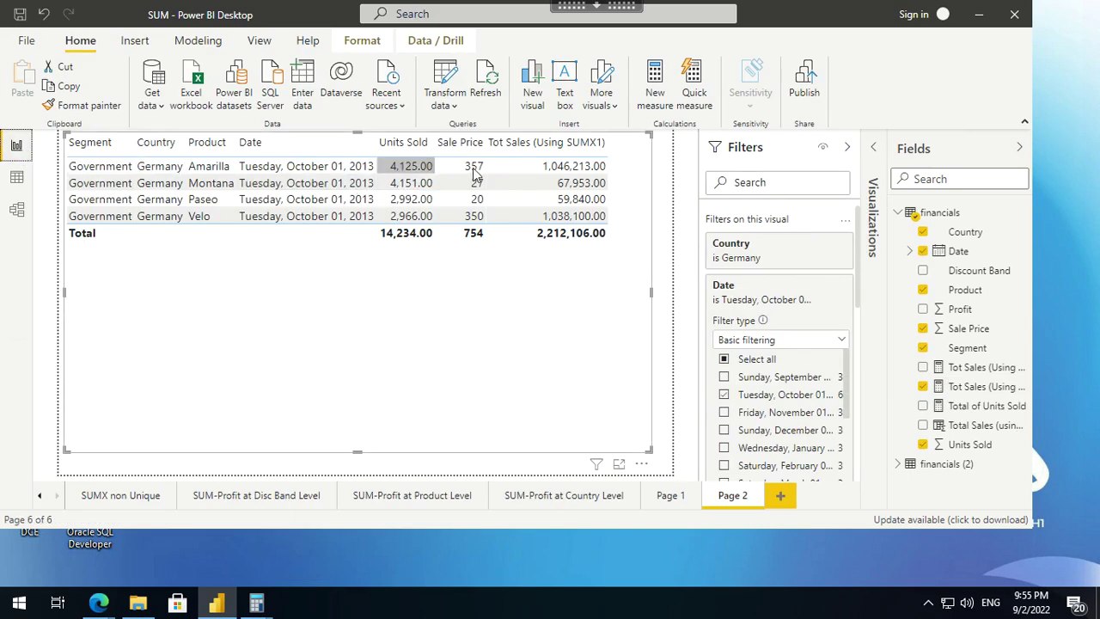
click(567, 169)
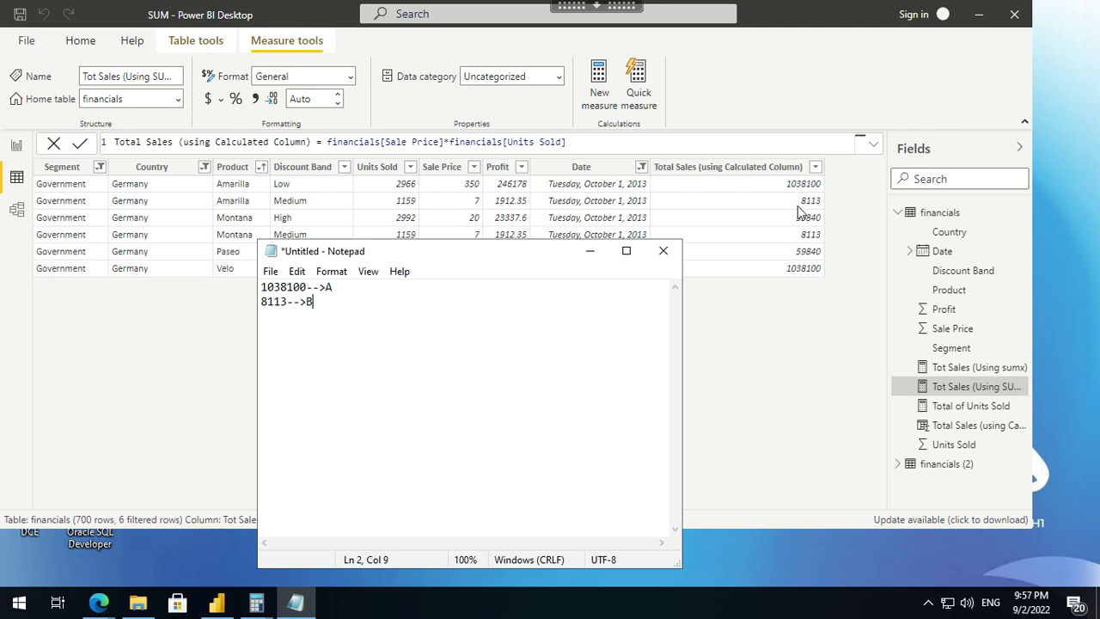
click(256, 604)
Add 1,038,100 to 8,113 in Calculator, giving 1,046,213, which matches Amarilla's total.
click(287, 561)
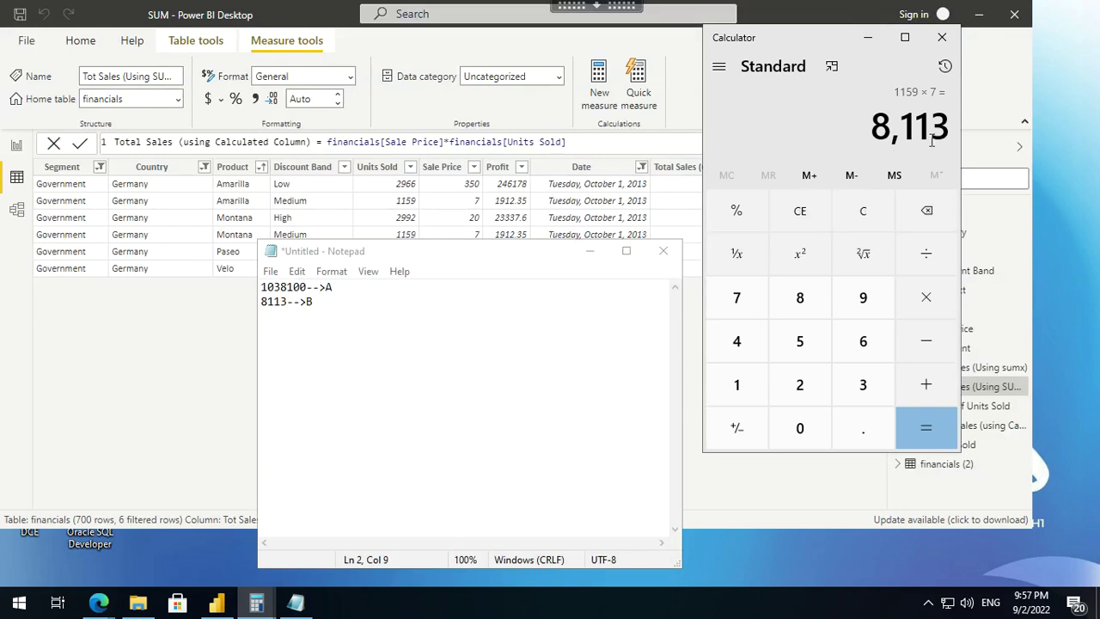
click(926, 386)
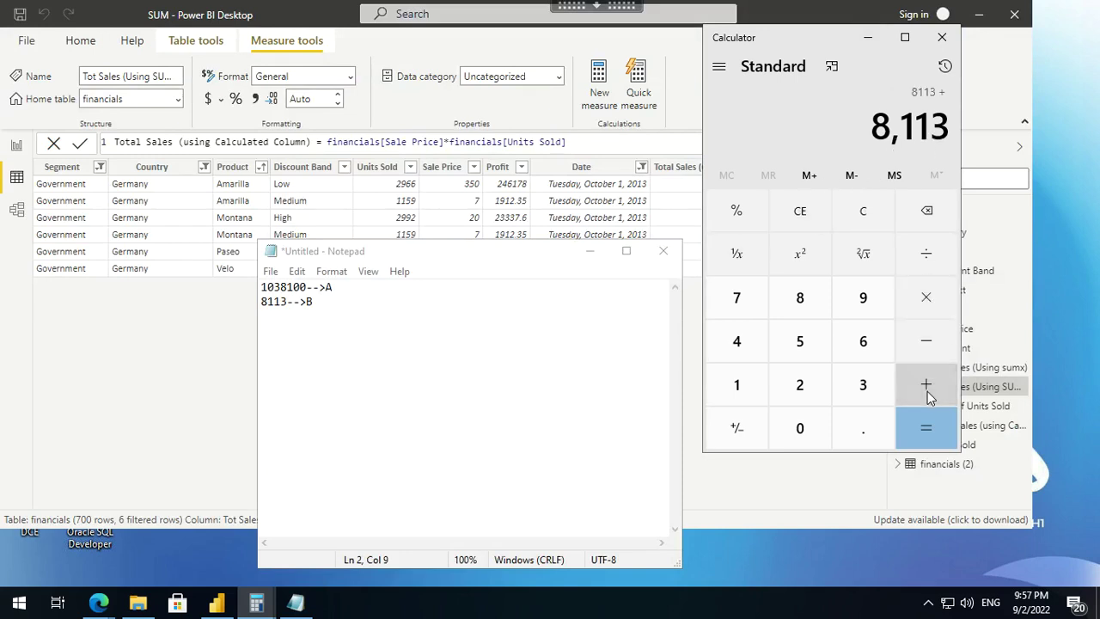
text(1,0)
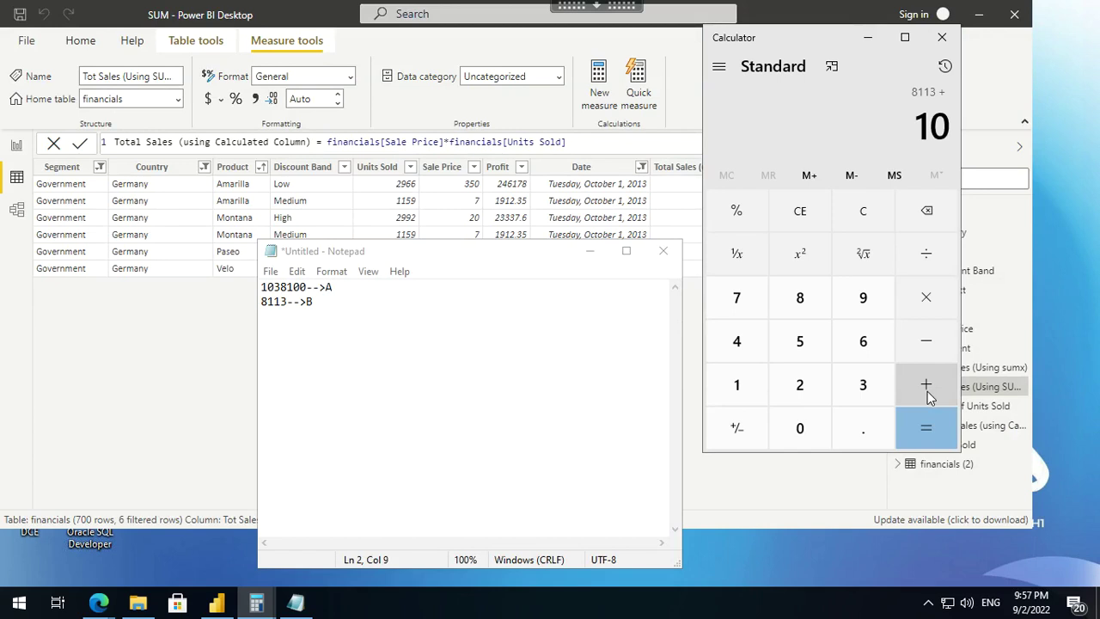
text(3)
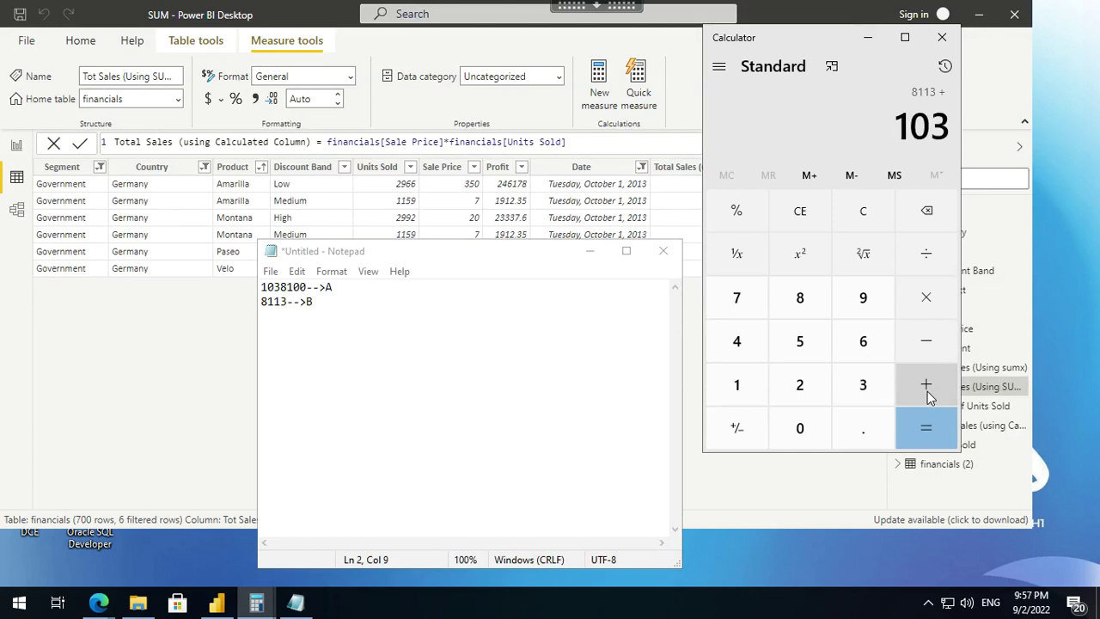
text(8,100)
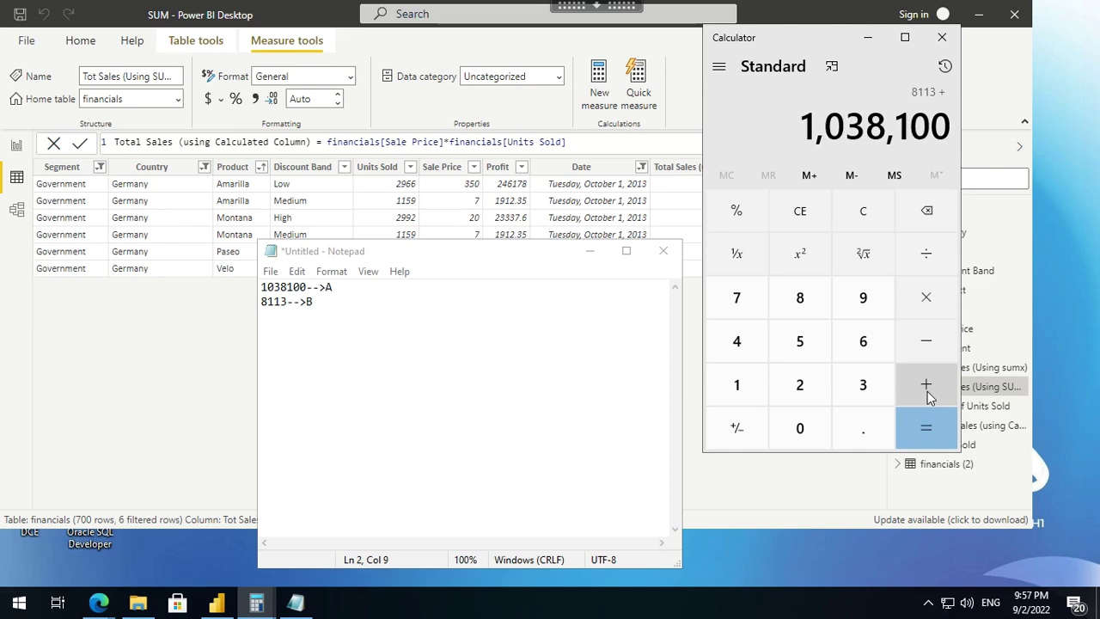
key(Return)
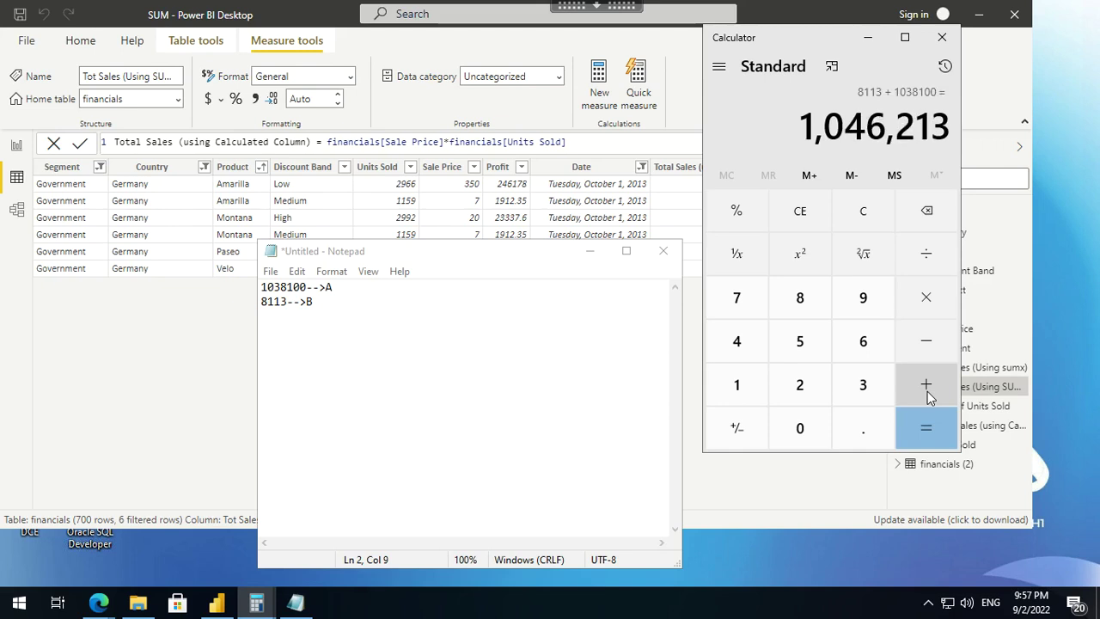
click(17, 145)
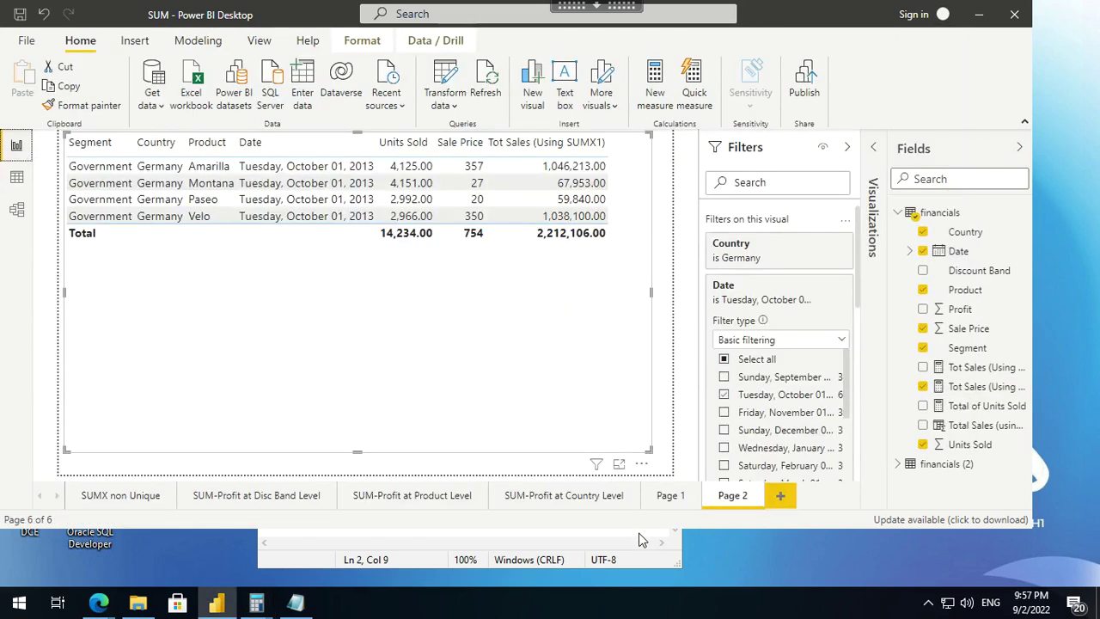
Cross-check the Notepad notes and Calculator sum against the report, then collapse the Date filter card.
click(644, 557)
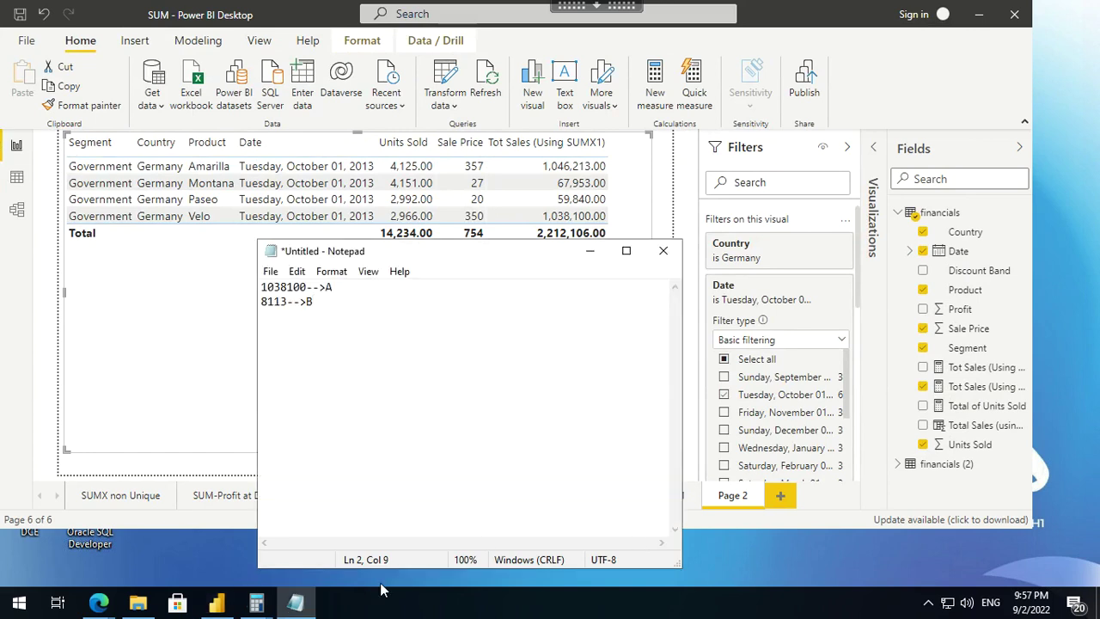
click(255, 605)
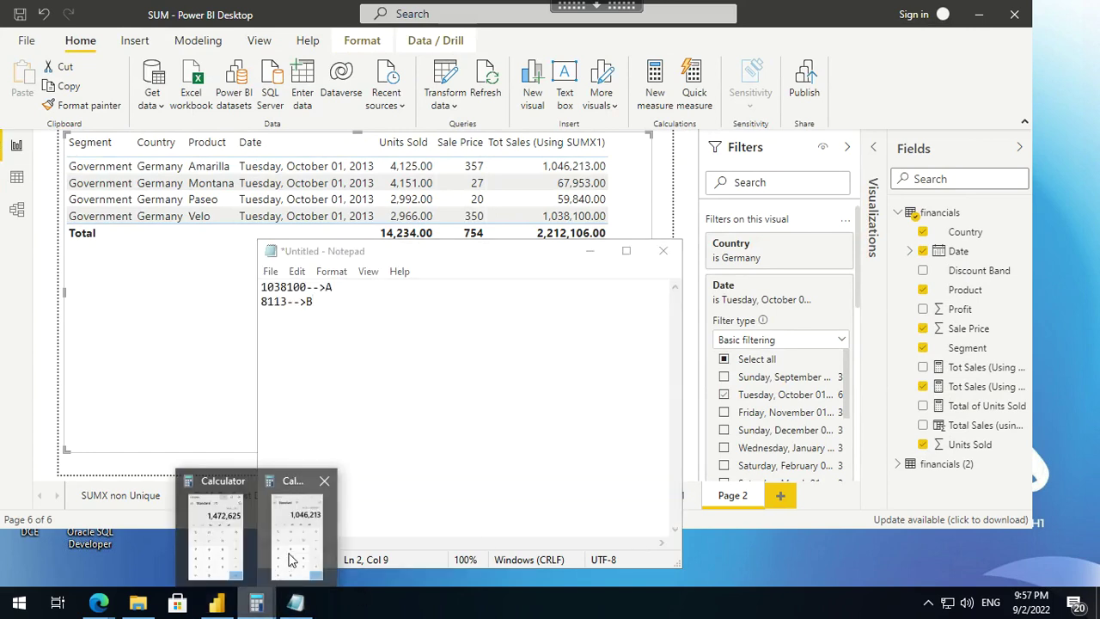
mouse_move(291, 561)
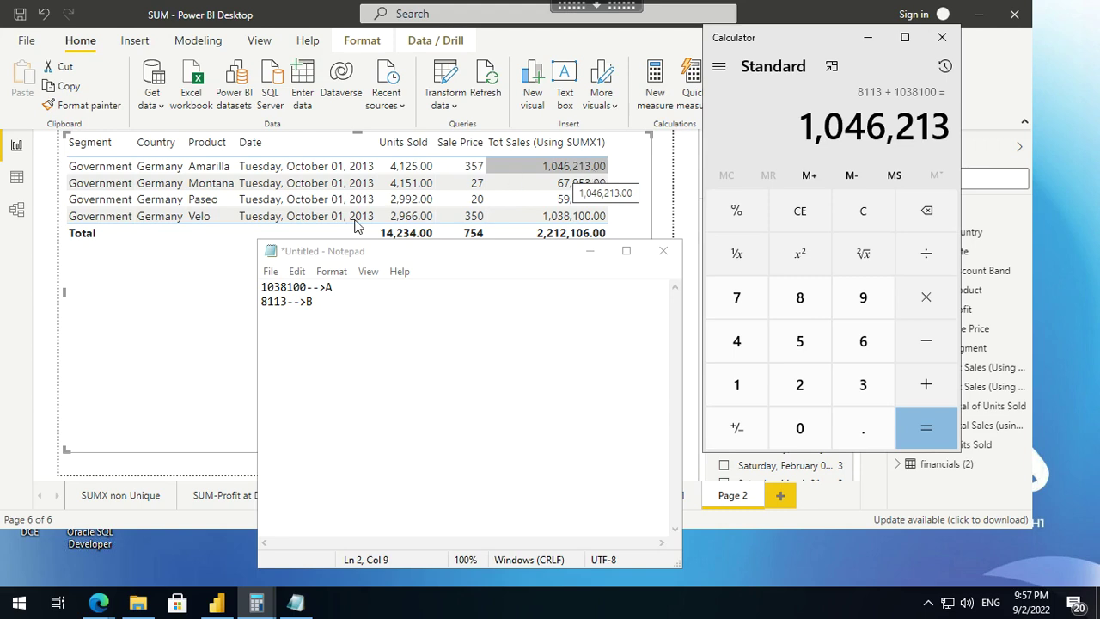
click(230, 277)
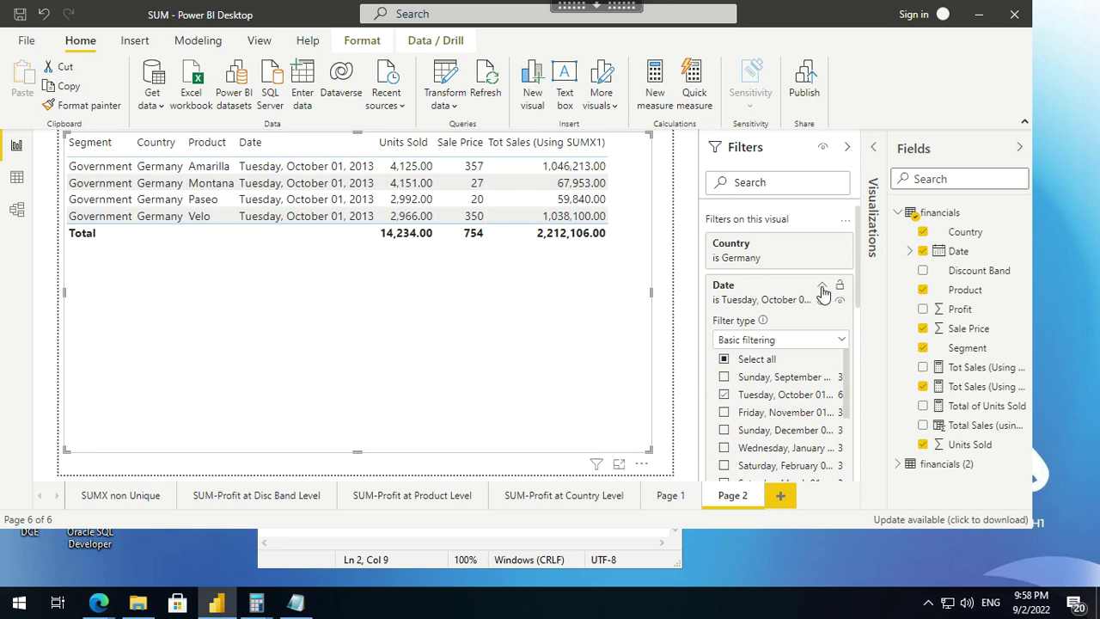
click(822, 287)
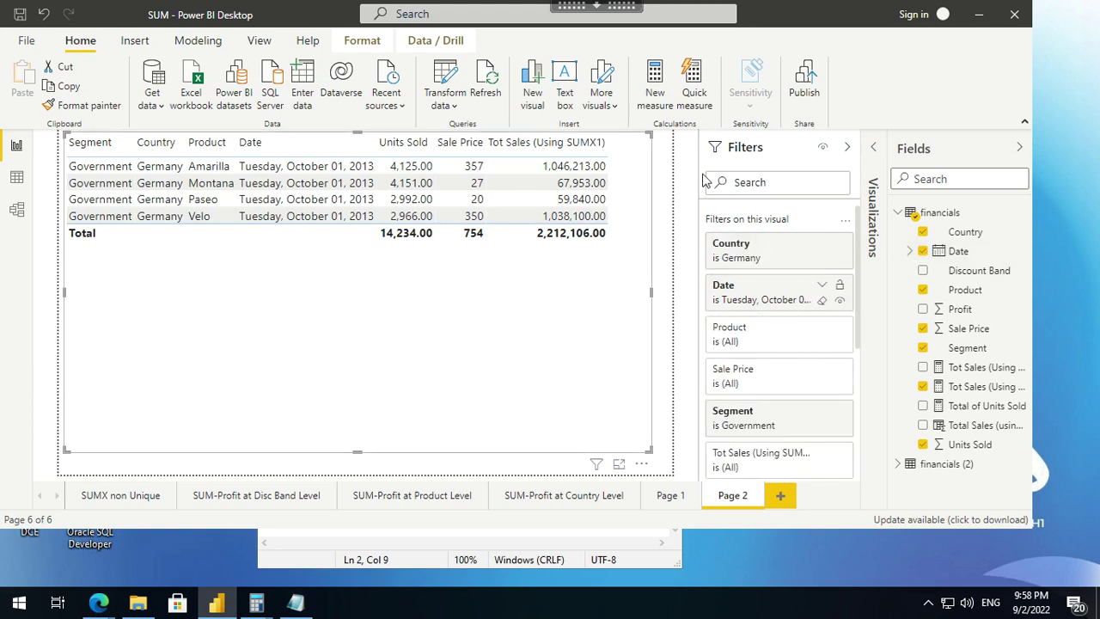
Add Discount Band to the table, splitting Amarilla into Low 1,038,100.00 and Medium 8,113.00.
click(847, 151)
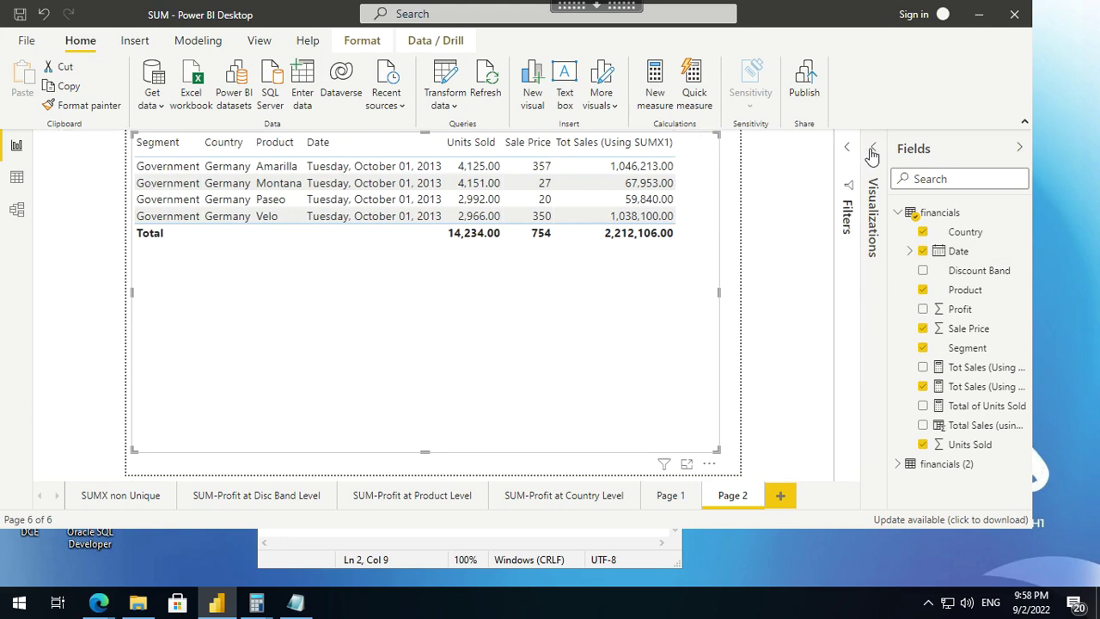
click(873, 149)
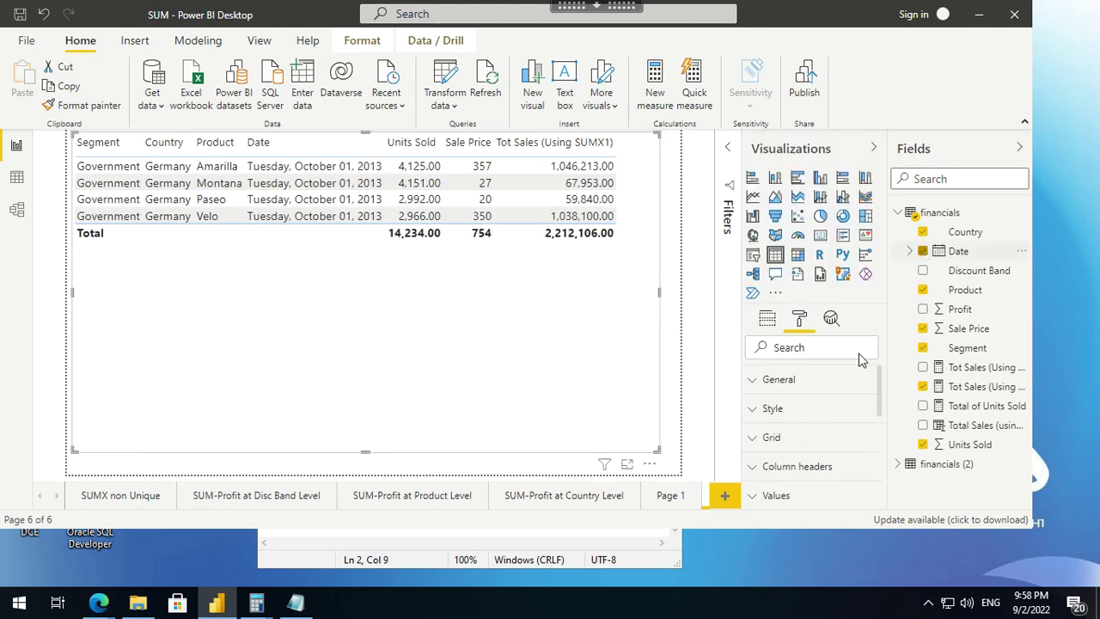
click(762, 324)
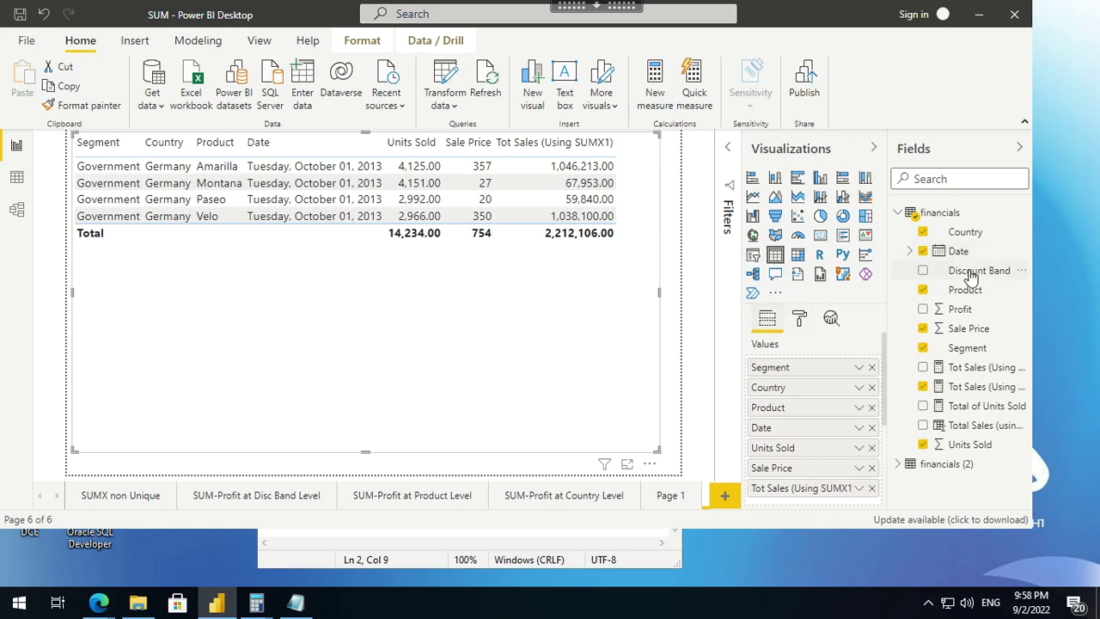
drag(970, 274, 826, 418)
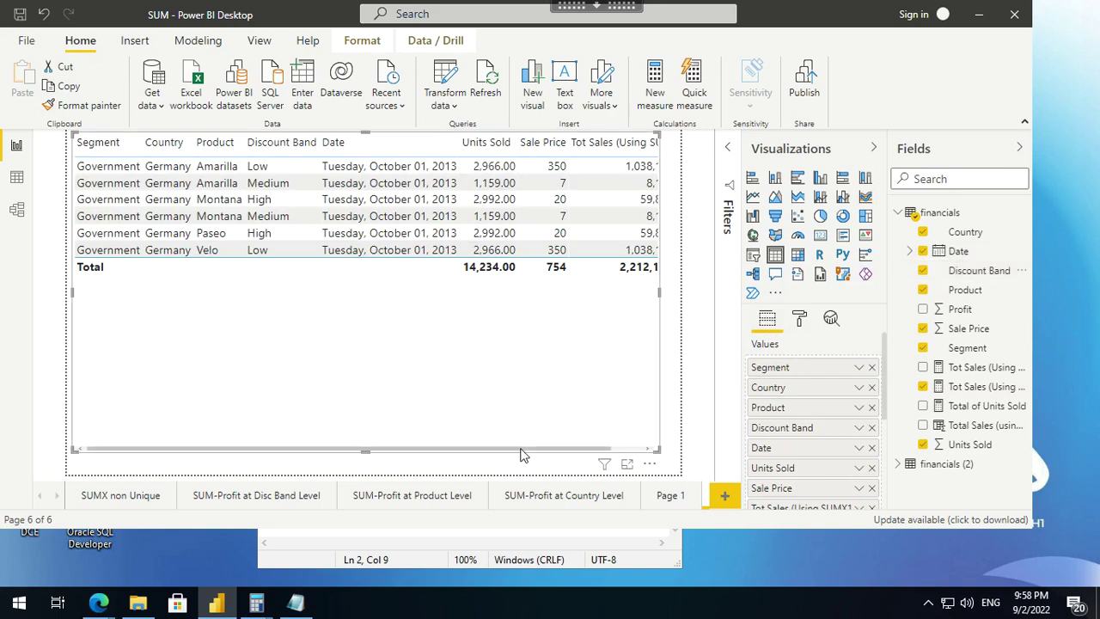
click(638, 450)
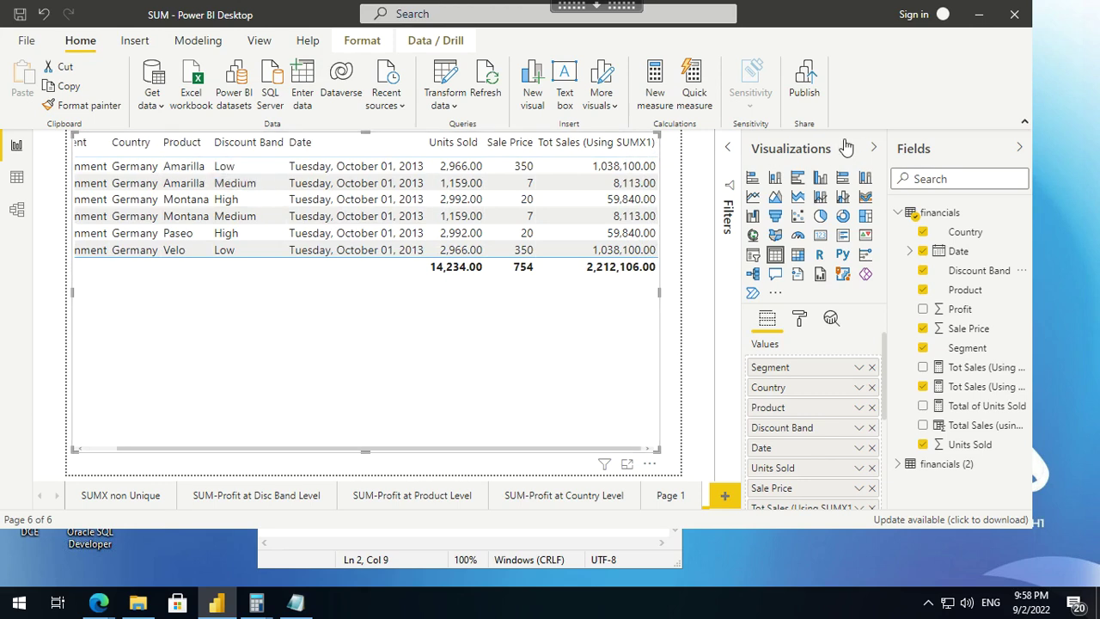
click(870, 149)
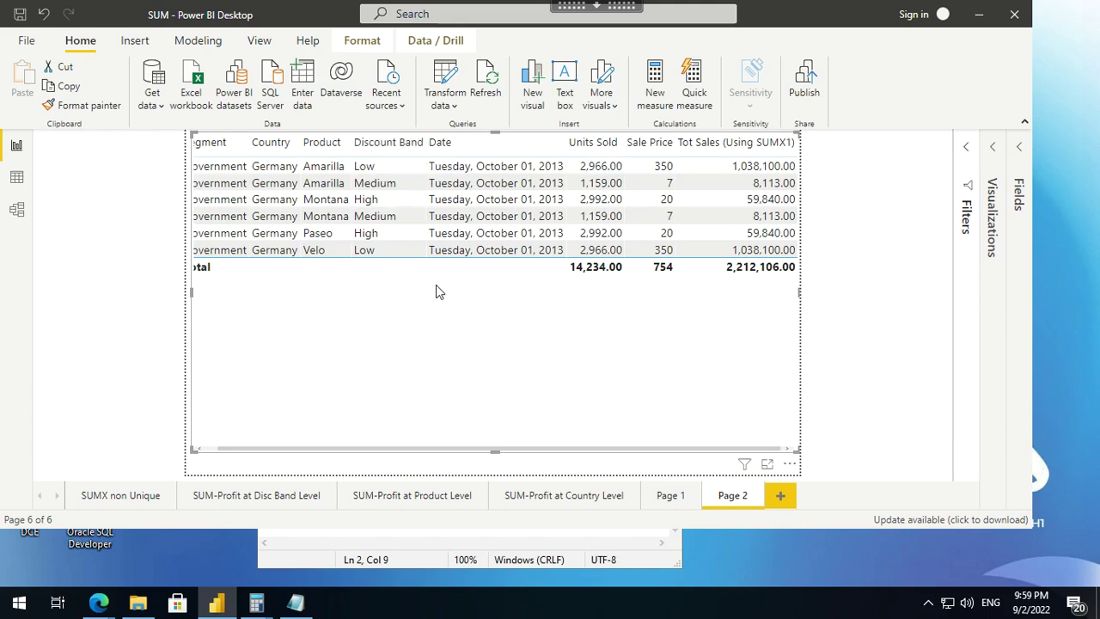
Reopen the Visualizations pane beside the six-row Discount Band table.
click(992, 152)
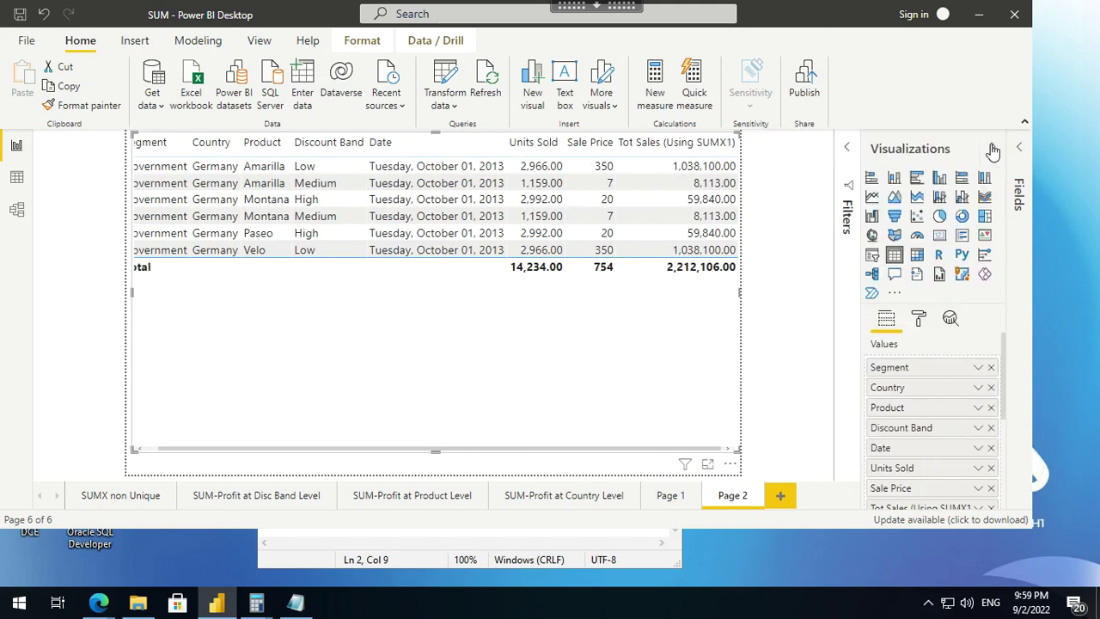
Remove Discount Band and Product from the table, leaving one Germany row totalling 2,212,106.00.
click(991, 428)
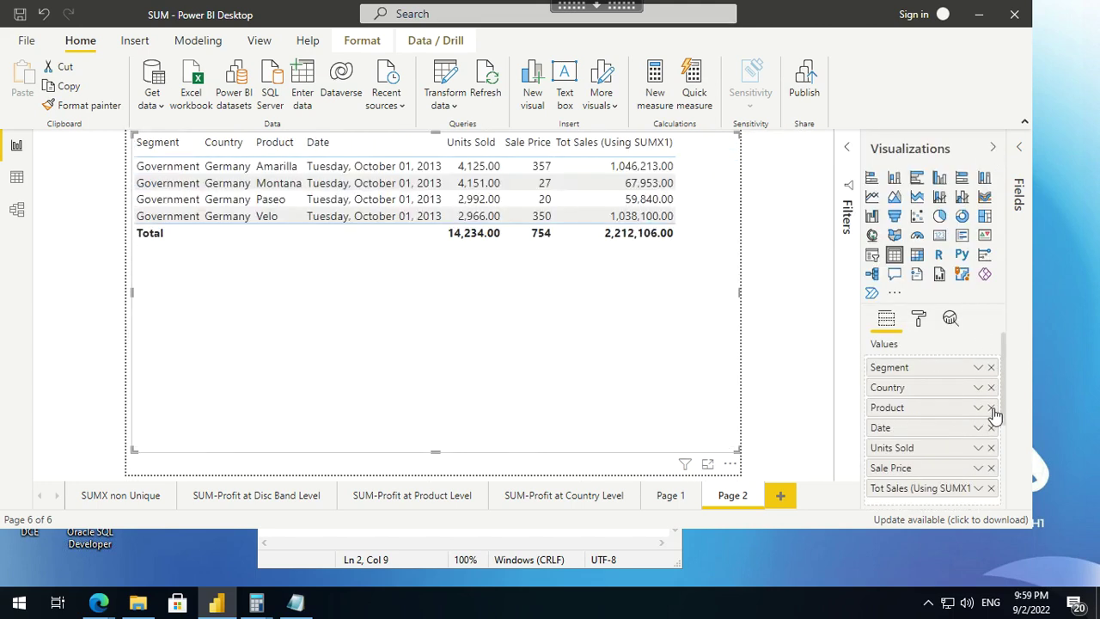
click(991, 407)
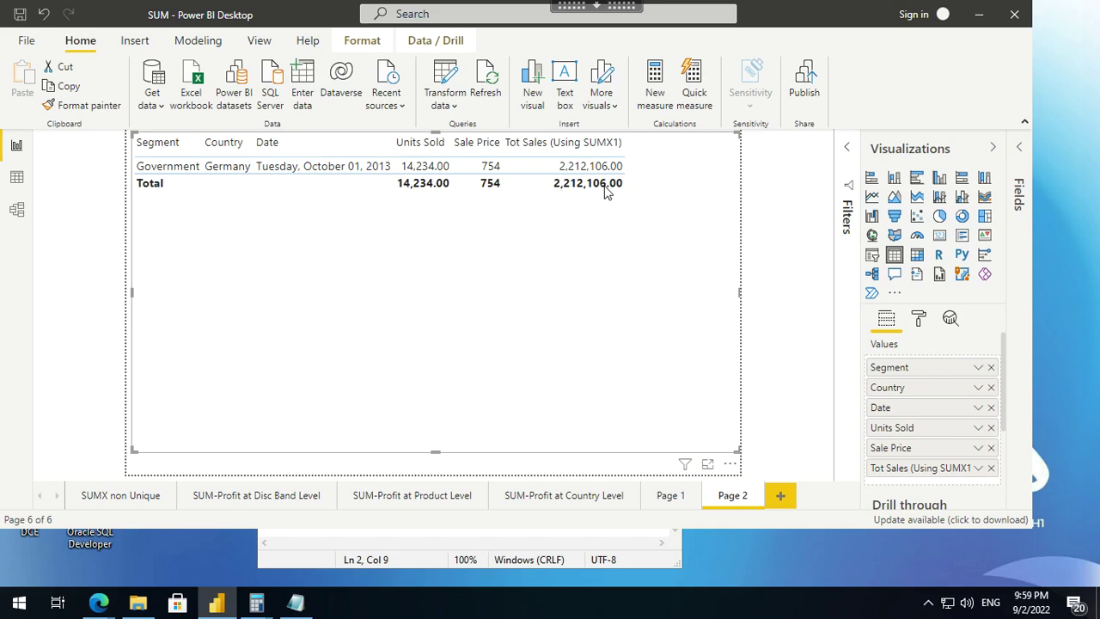
click(43, 15)
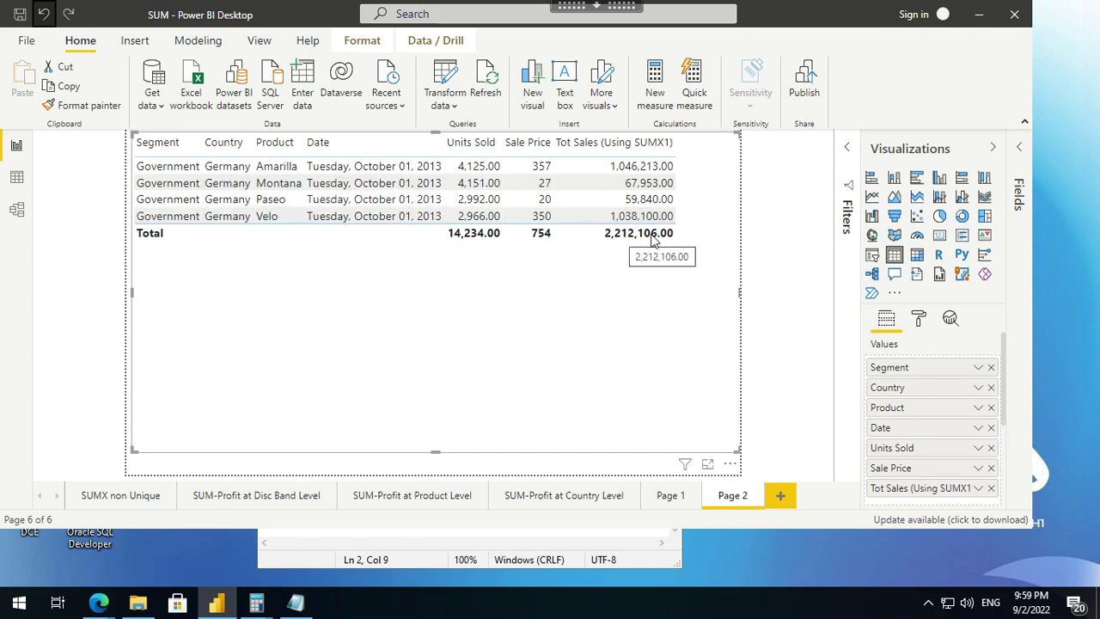
click(69, 14)
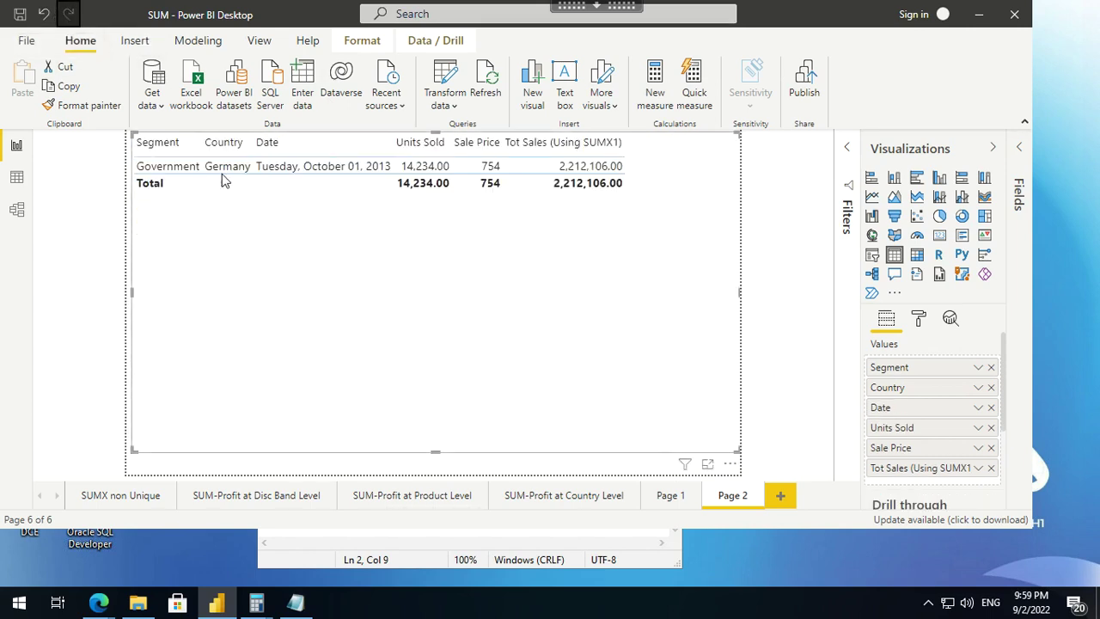